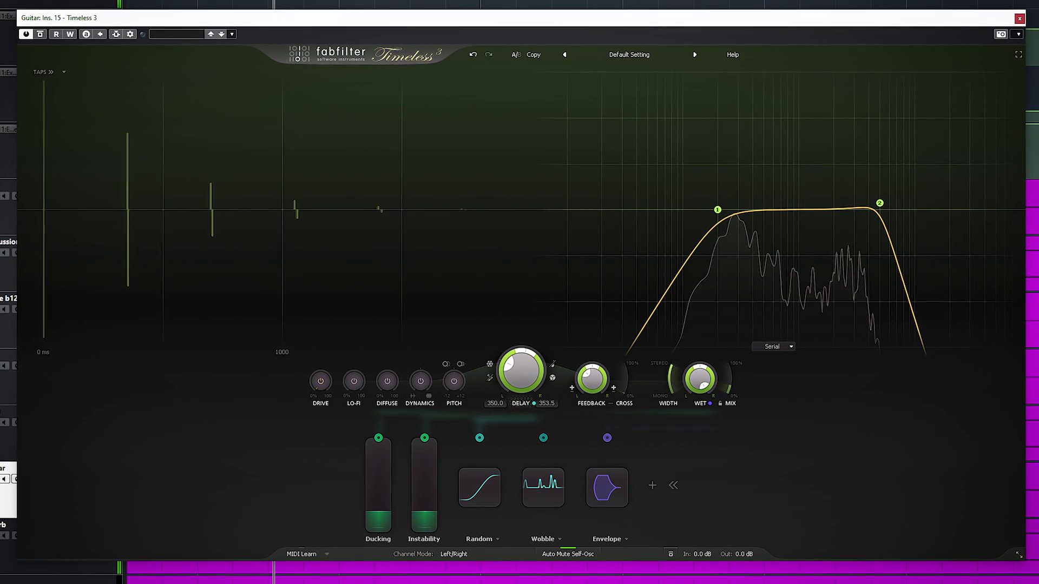
# - Set the delay time to 240.5 for the left channel and 314.3 for the right channel
pyautogui.moveTo(514, 375); pyautogui.dragTo(528, 363)
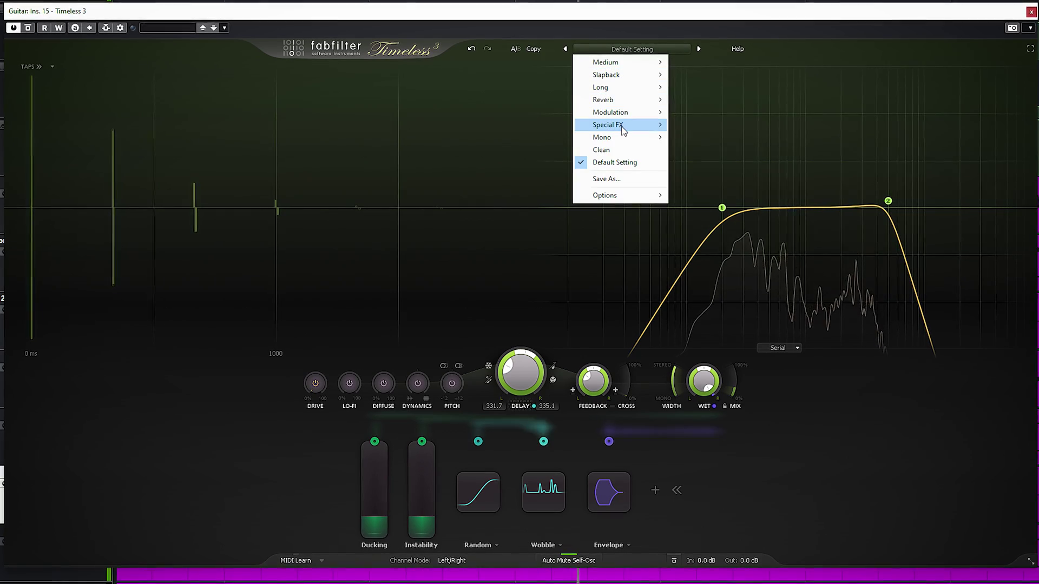
pyautogui.click(727, 140)
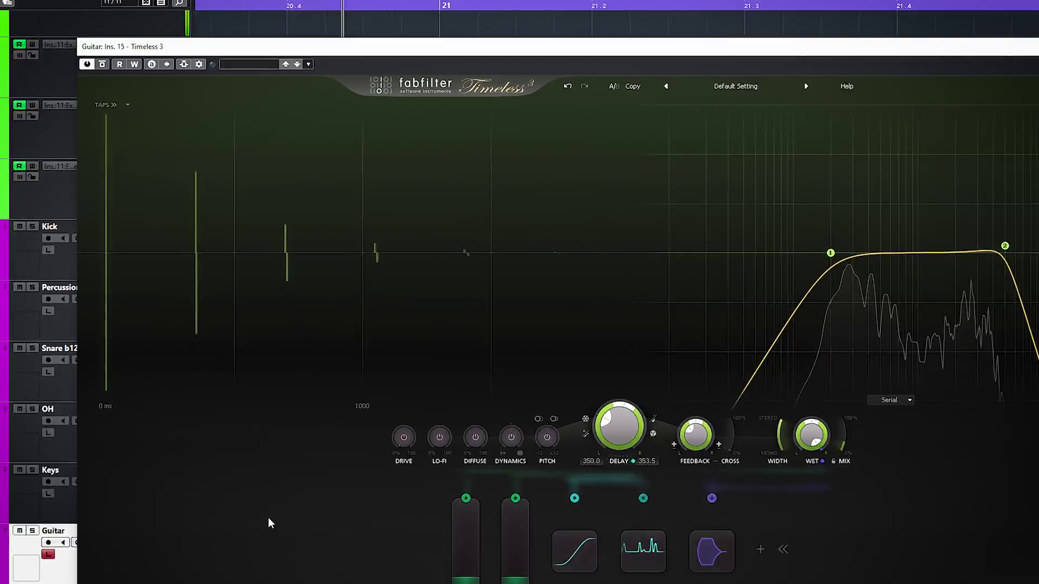
pyautogui.moveTo(572, 349)
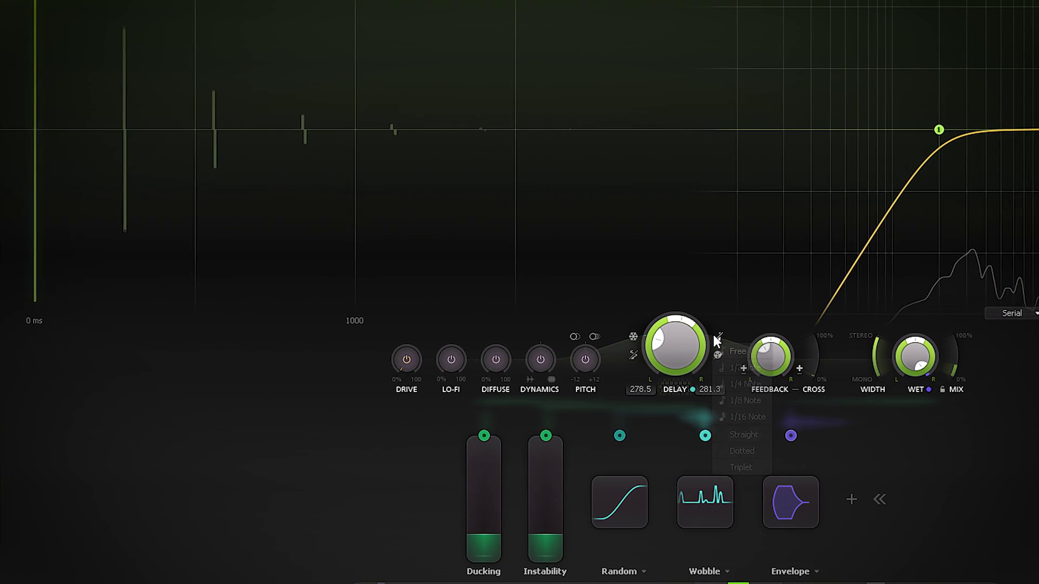
pyautogui.click(800, 506)
pyautogui.moveTo(675, 357)
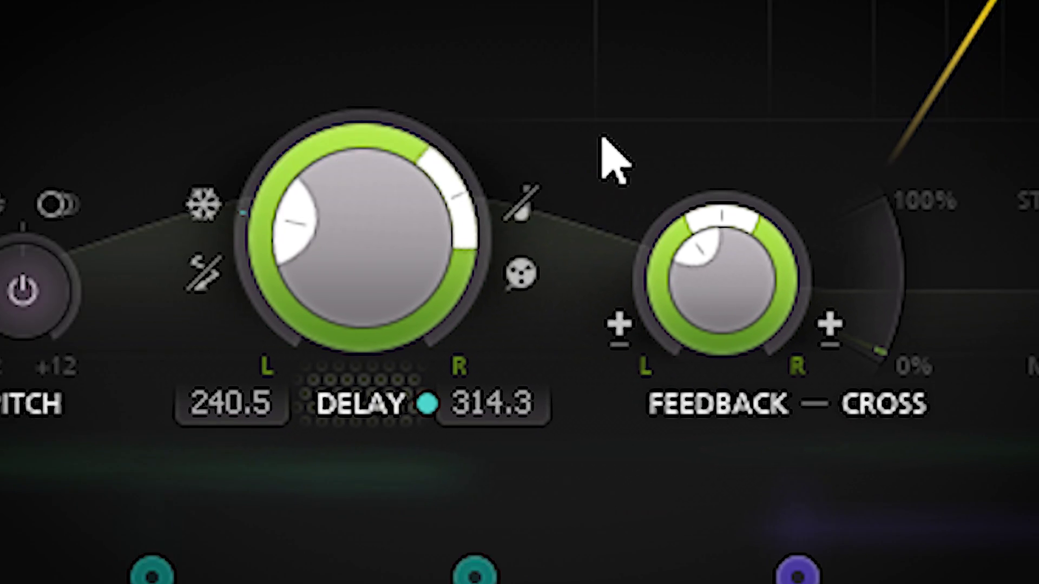
# - Push the feedback up to 125% and bring it back down to a moderate amount
pyautogui.moveTo(764, 338)
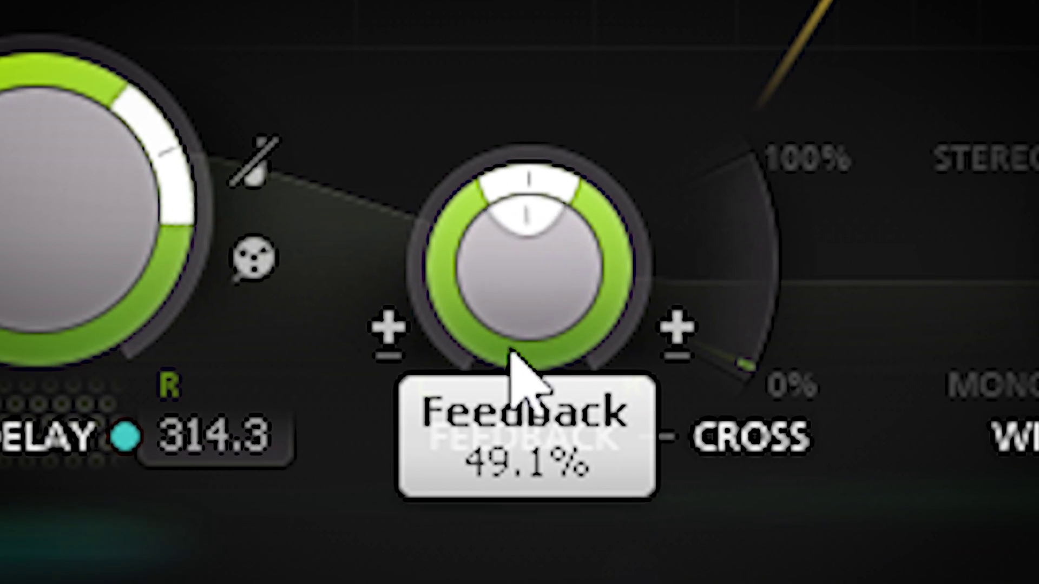
pyautogui.moveTo(431, 470); pyautogui.dragTo(675, 37)
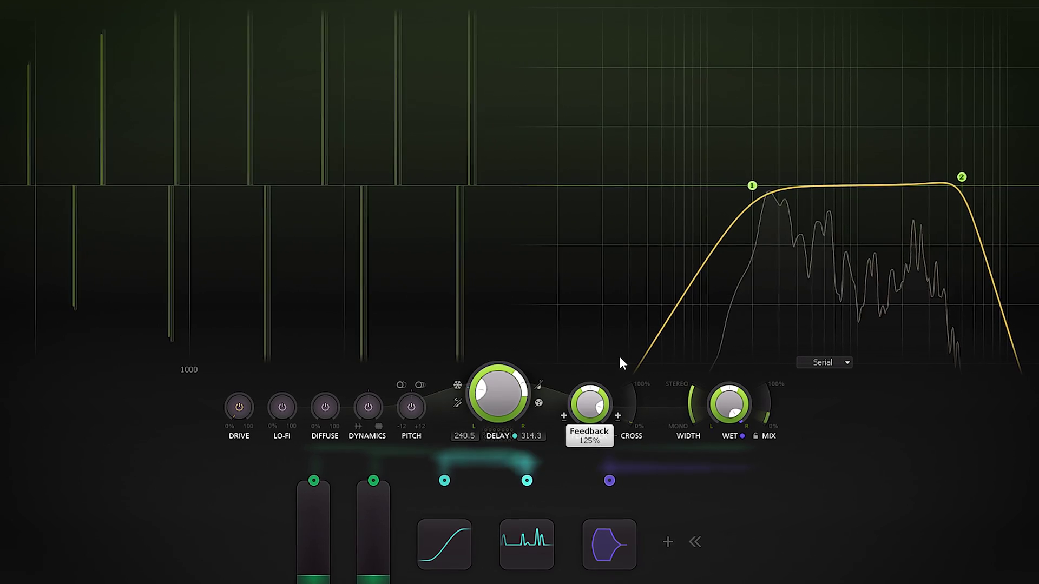
pyautogui.moveTo(593, 415); pyautogui.dragTo(580, 456)
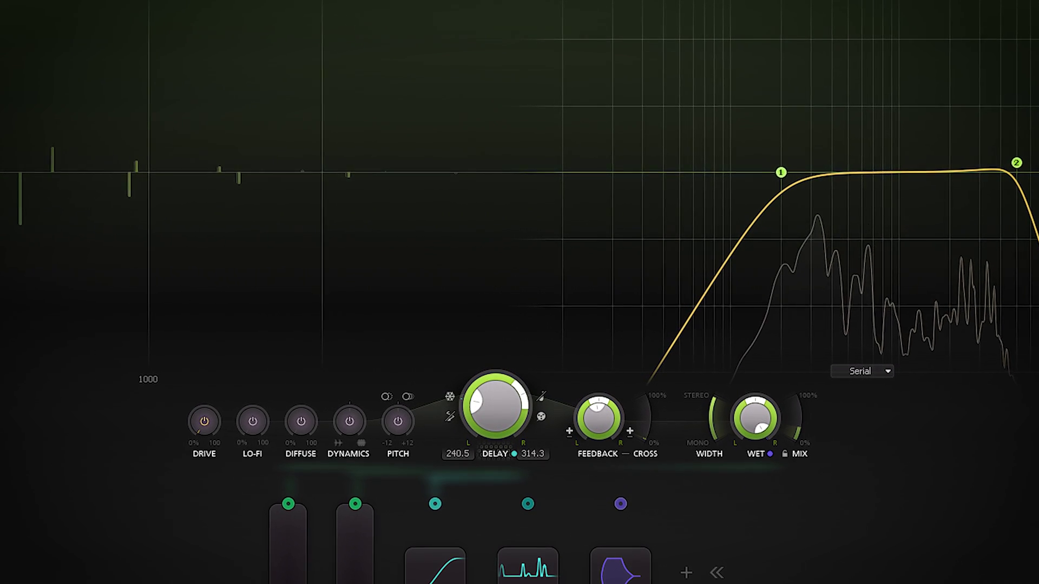
# - Lower filter 1 to about 111 Hz with a peak of 0.121, and pull down a band near 5 kHz in Pro-Q 3
pyautogui.moveTo(789, 170)
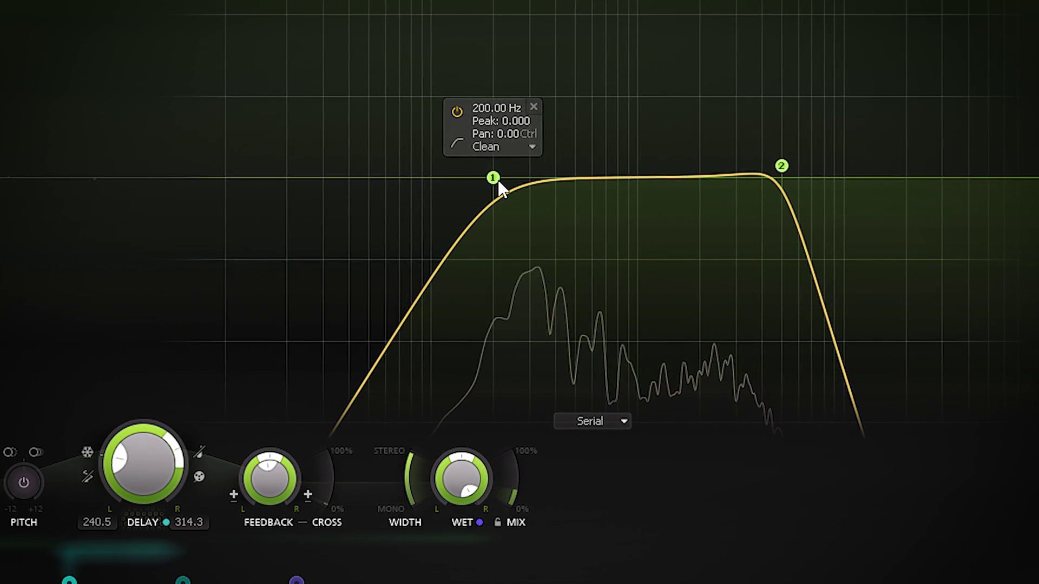
pyautogui.moveTo(497, 179); pyautogui.dragTo(471, 190)
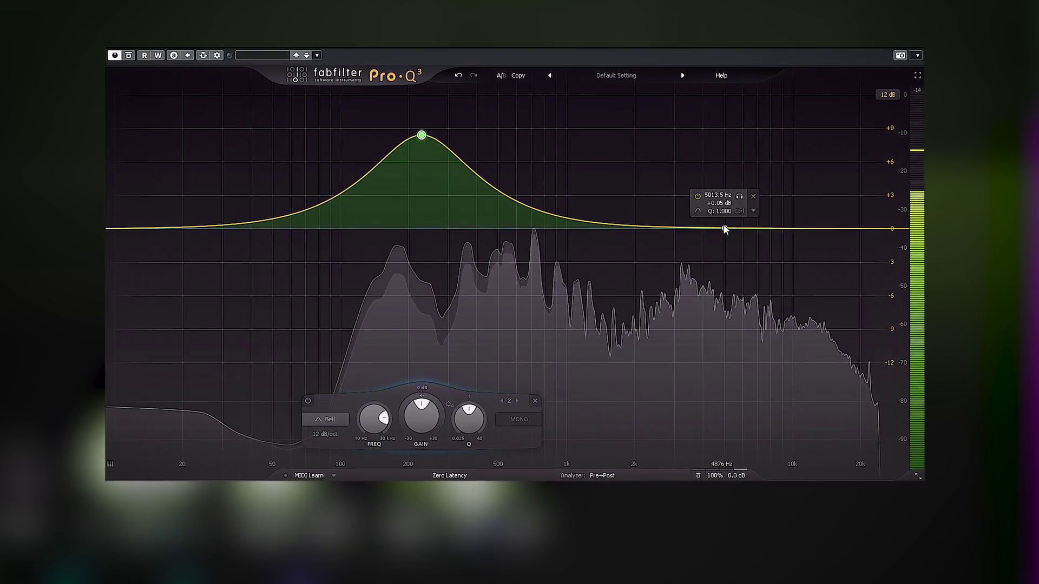
pyautogui.moveTo(725, 230); pyautogui.dragTo(785, 306)
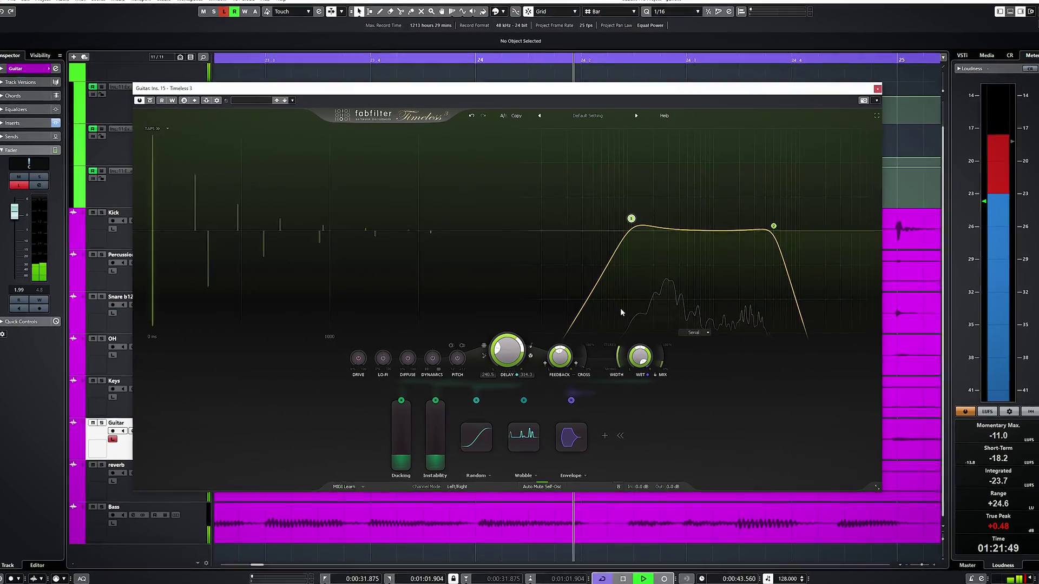
# - Move filter 1 to 238.60 Hz with a peak of 0.577 and filter 2 to 2335.8 Hz with a peak of 0.526
pyautogui.moveTo(624, 244)
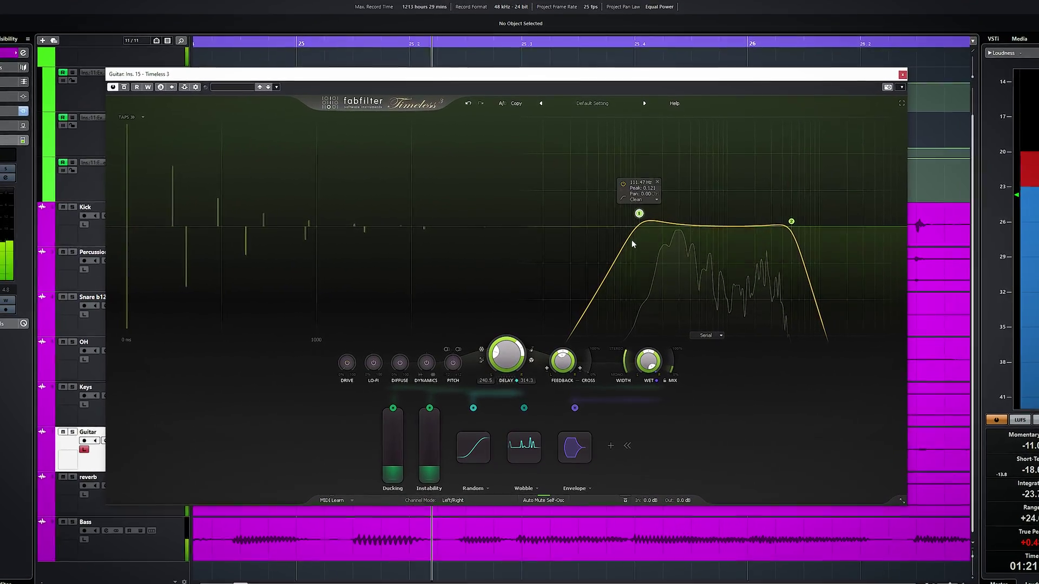
pyautogui.moveTo(639, 213); pyautogui.dragTo(658, 165)
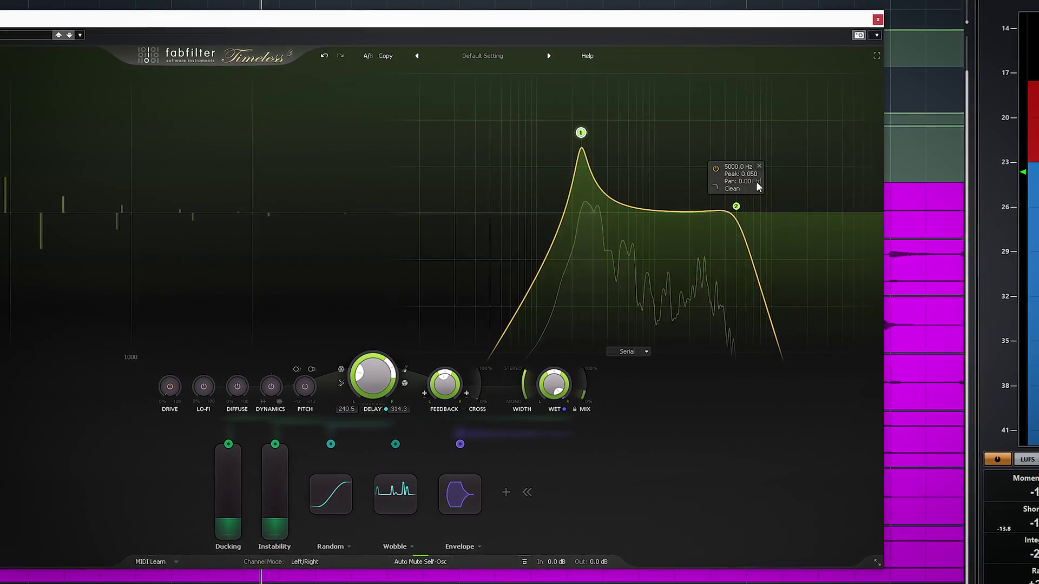
pyautogui.moveTo(743, 208); pyautogui.dragTo(752, 186)
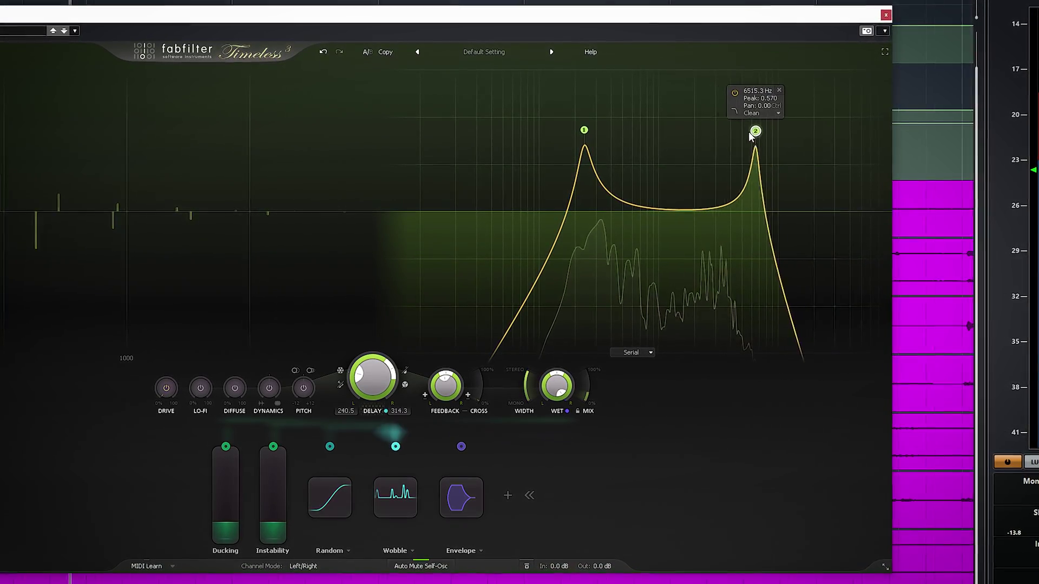
pyautogui.moveTo(757, 135); pyautogui.dragTo(722, 135)
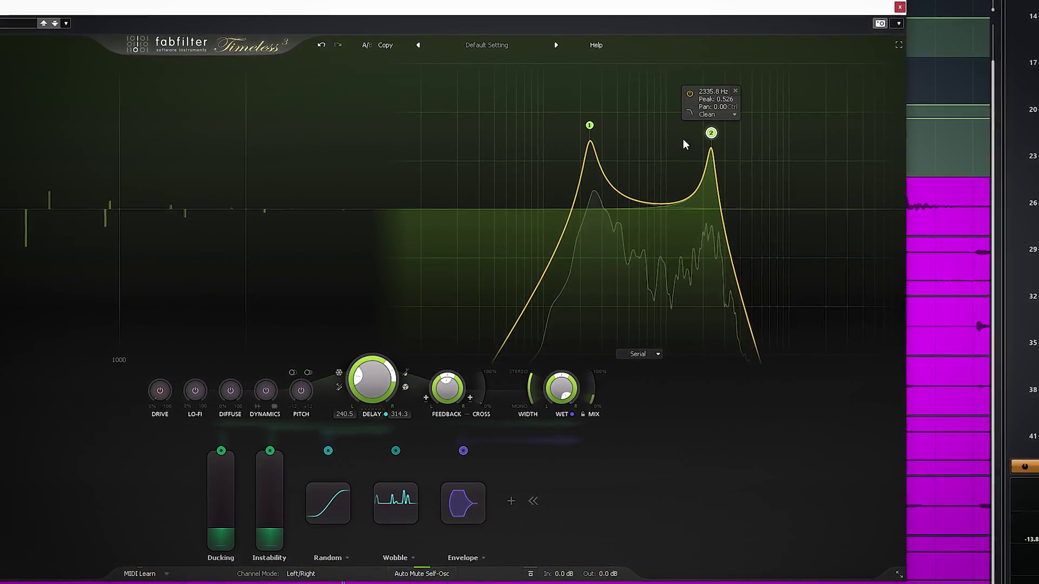
# - Change the filter style of filter 2 to Metal and of filter 1 to Easy Going
pyautogui.click(731, 115)
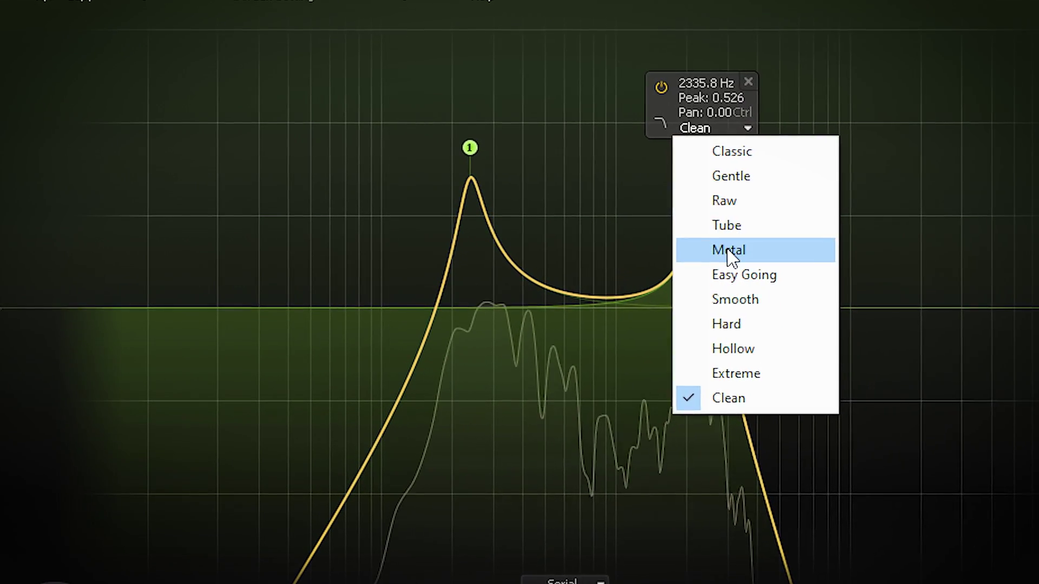
pyautogui.click(698, 238)
pyautogui.click(486, 109)
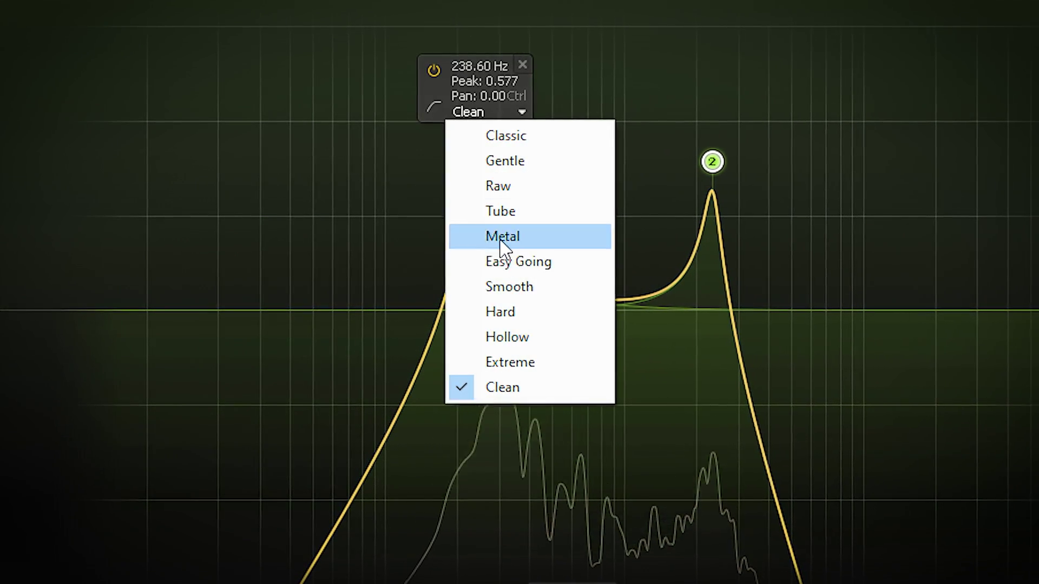
pyautogui.click(489, 262)
# - Set filter 2 to 3216.3 Hz with a peak of 0.332, trying the Bell shape on it and restoring the low pass
pyautogui.moveTo(720, 165)
pyautogui.moveTo(721, 162); pyautogui.dragTo(763, 217)
pyautogui.click(720, 176)
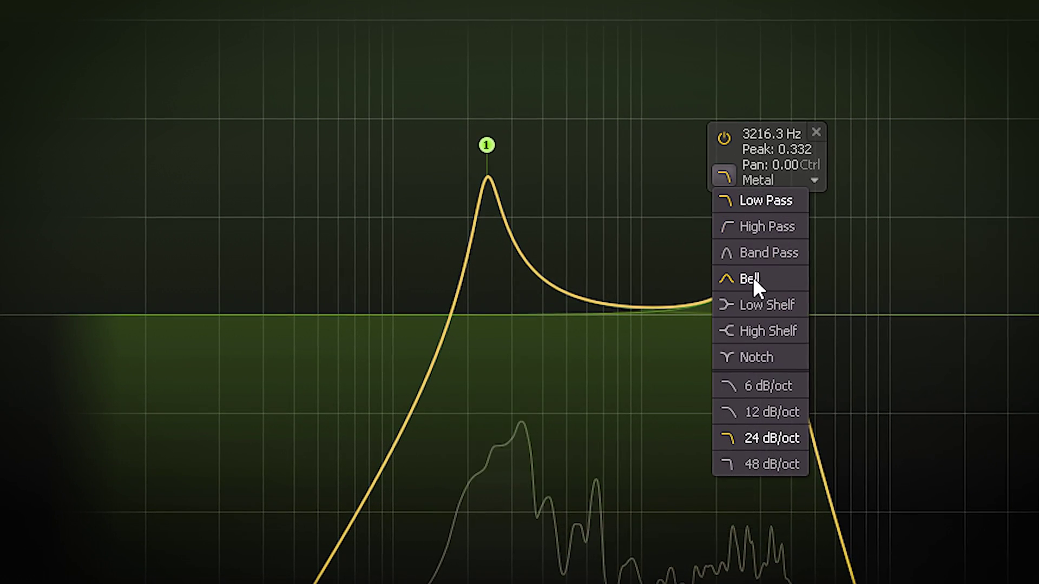
pyautogui.click(753, 282)
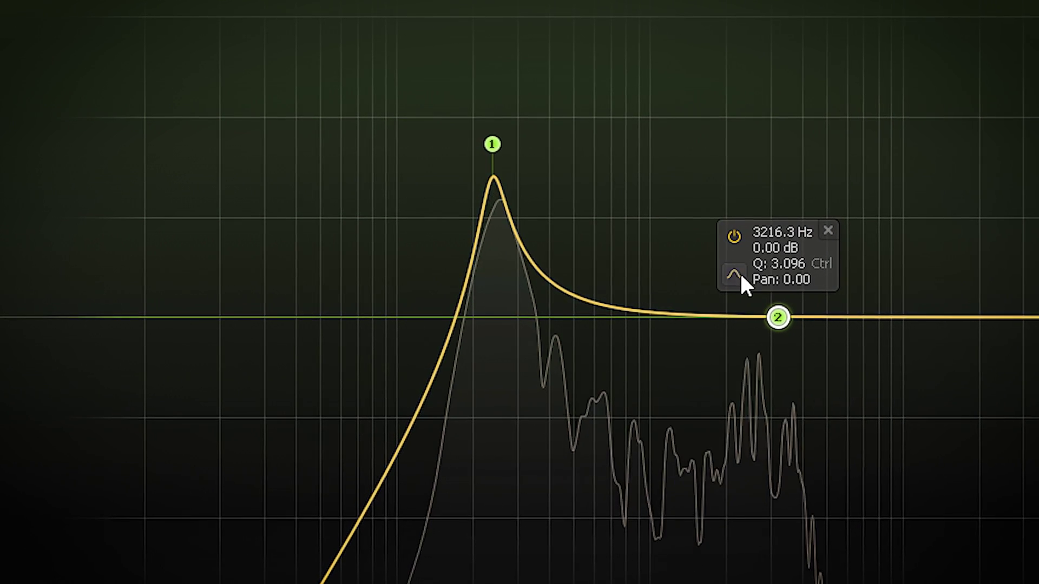
pyautogui.click(734, 275)
pyautogui.click(779, 304)
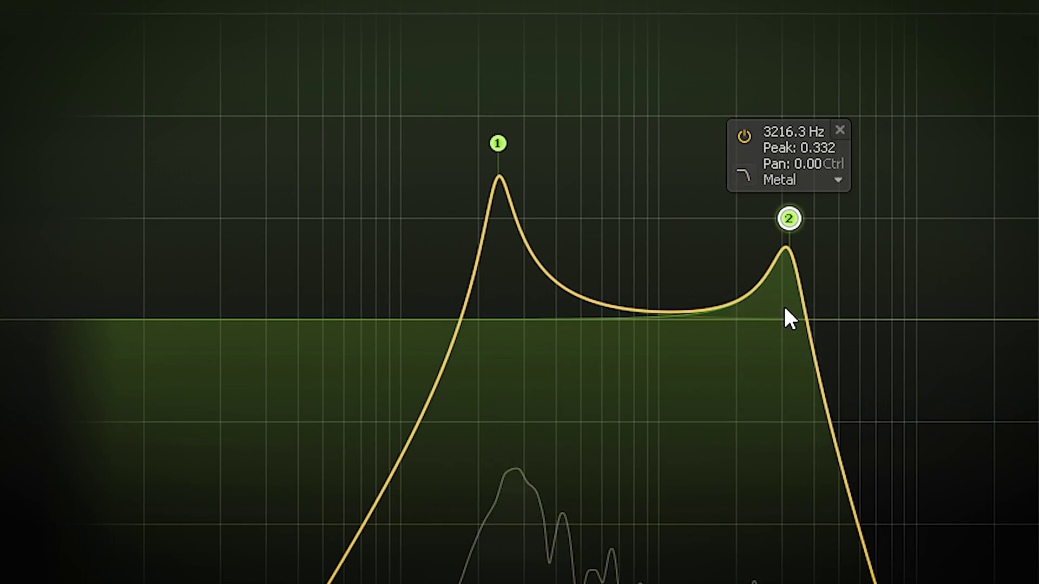
# - Lower filter 2's peak slightly and set filter 1 to 204.46 Hz with a peak of 0.472
pyautogui.moveTo(797, 225); pyautogui.dragTo(806, 256)
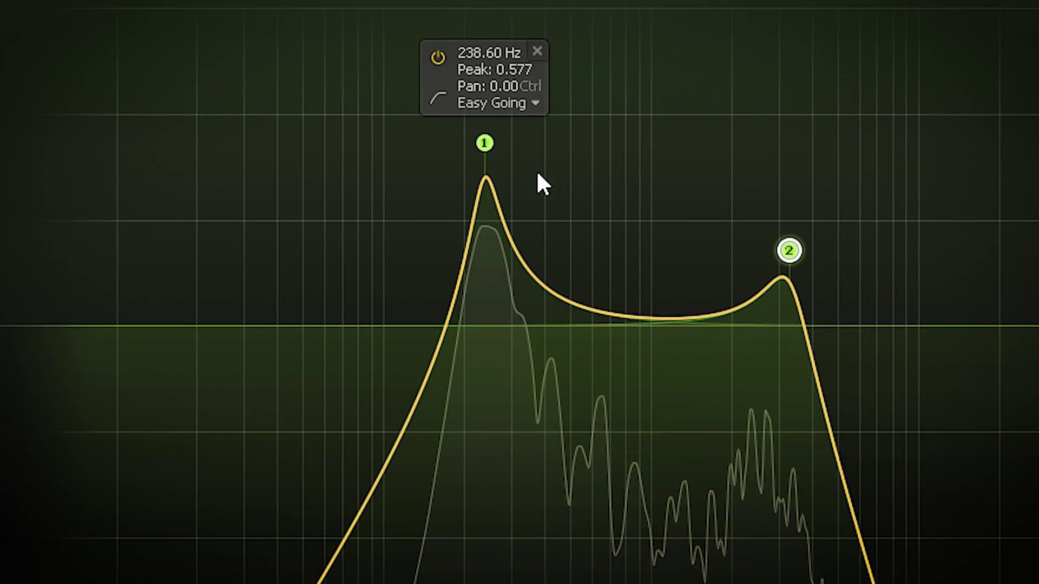
pyautogui.moveTo(503, 157); pyautogui.dragTo(394, 166)
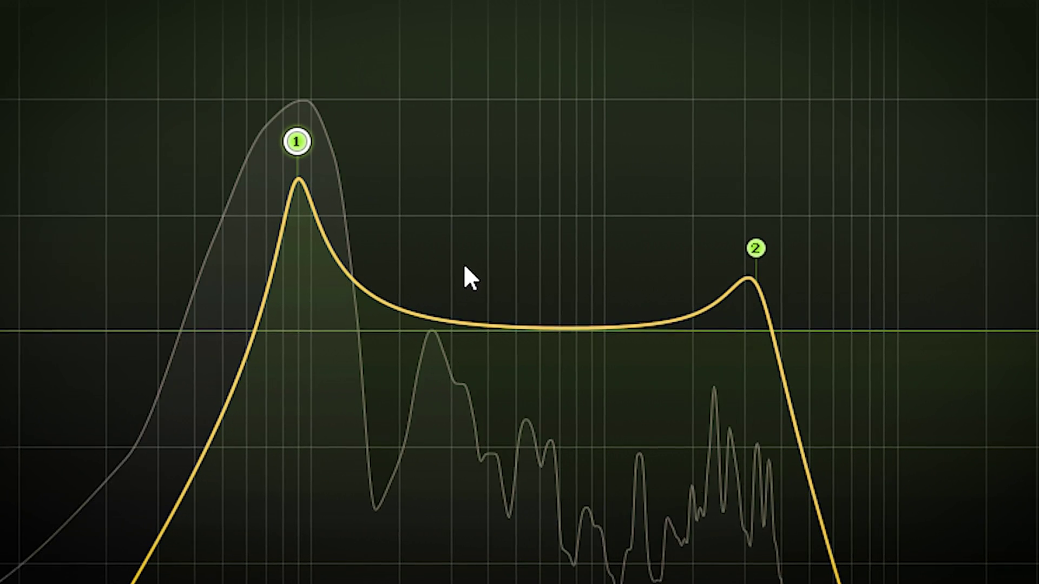
pyautogui.moveTo(404, 139)
pyautogui.moveTo(291, 140); pyautogui.dragTo(396, 162)
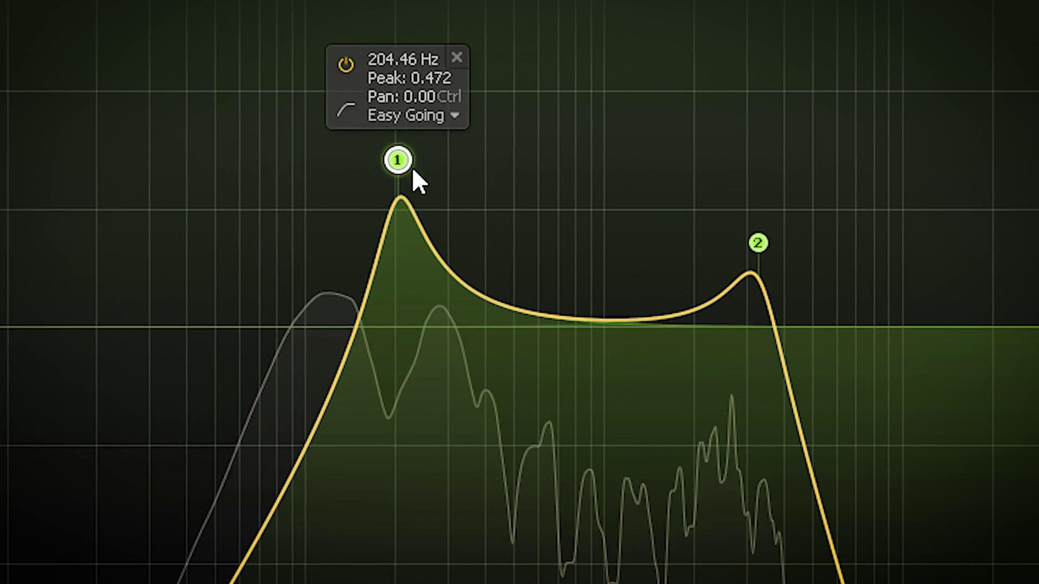
# - Try a third filter band as a high shelf, lowering it to 558.38 Hz and +1.69 dB, and remove it
pyautogui.moveTo(492, 300); pyautogui.dragTo(558, 176)
pyautogui.click(503, 114)
pyautogui.click(518, 305)
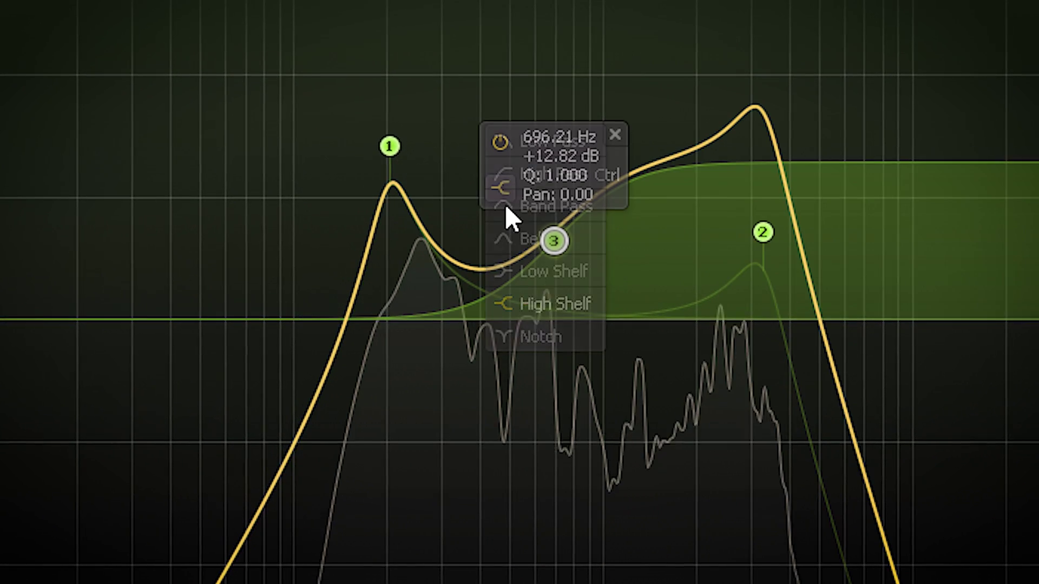
pyautogui.moveTo(549, 249); pyautogui.dragTo(530, 394)
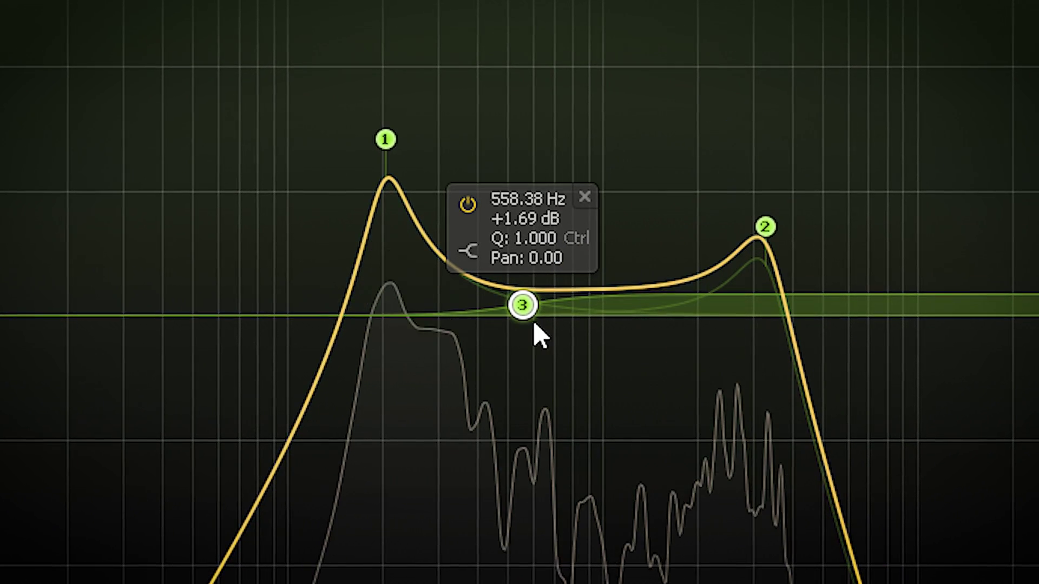
pyautogui.click(583, 204)
# - Try extra bell bands between filters 1 and 2, one of them at about 868 Hz, boosting and cutting their gain
pyautogui.click(589, 306)
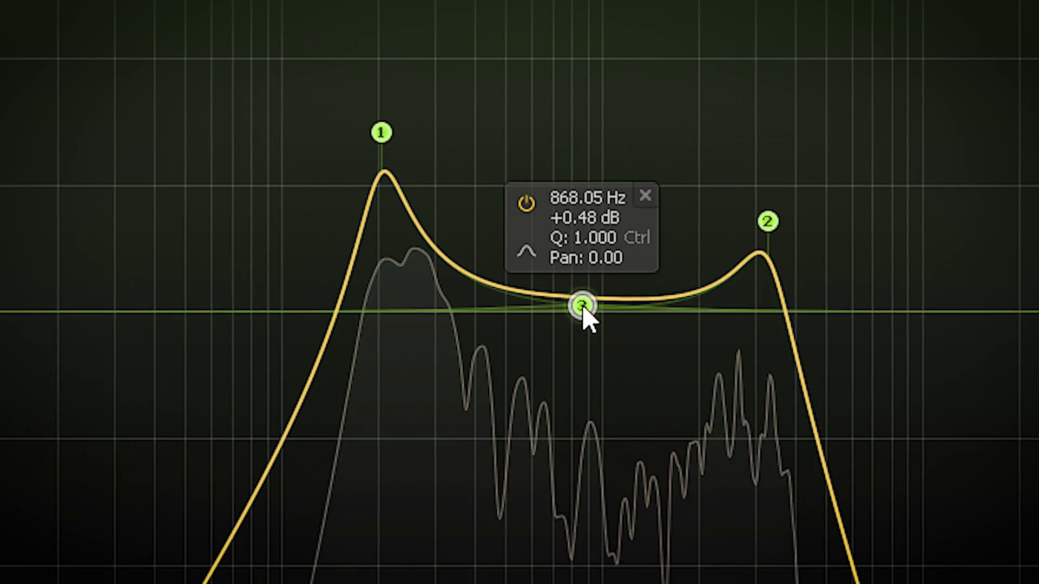
pyautogui.click(635, 299)
pyautogui.click(482, 275)
pyautogui.moveTo(494, 290); pyautogui.dragTo(542, 213)
pyautogui.moveTo(632, 290); pyautogui.dragTo(673, 203)
pyautogui.moveTo(532, 206); pyautogui.dragTo(503, 482)
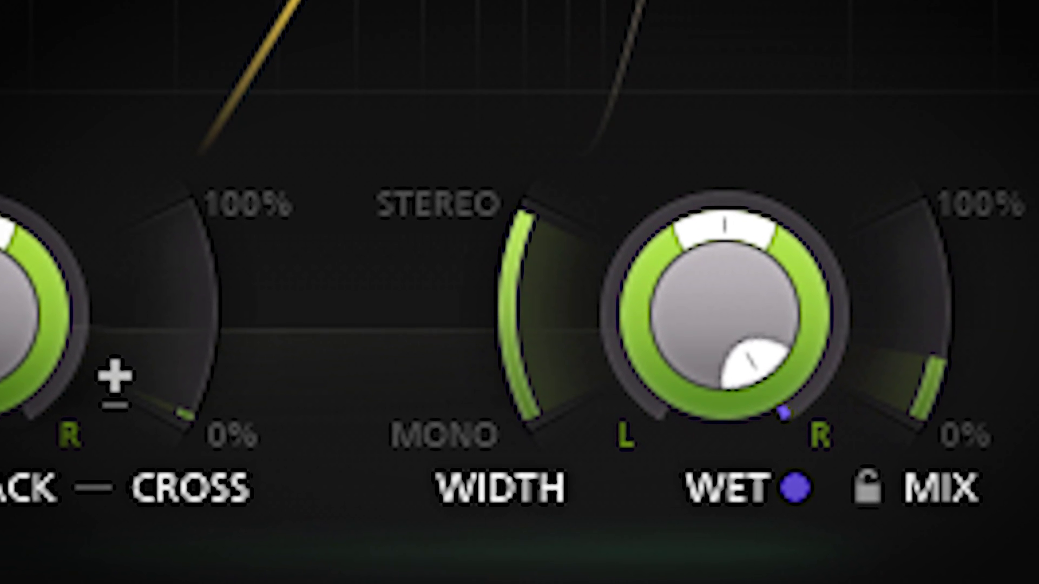
# - Reduce the stereo width to 0% mono and return it to full stereo
pyautogui.moveTo(567, 322); pyautogui.dragTo(495, 582)
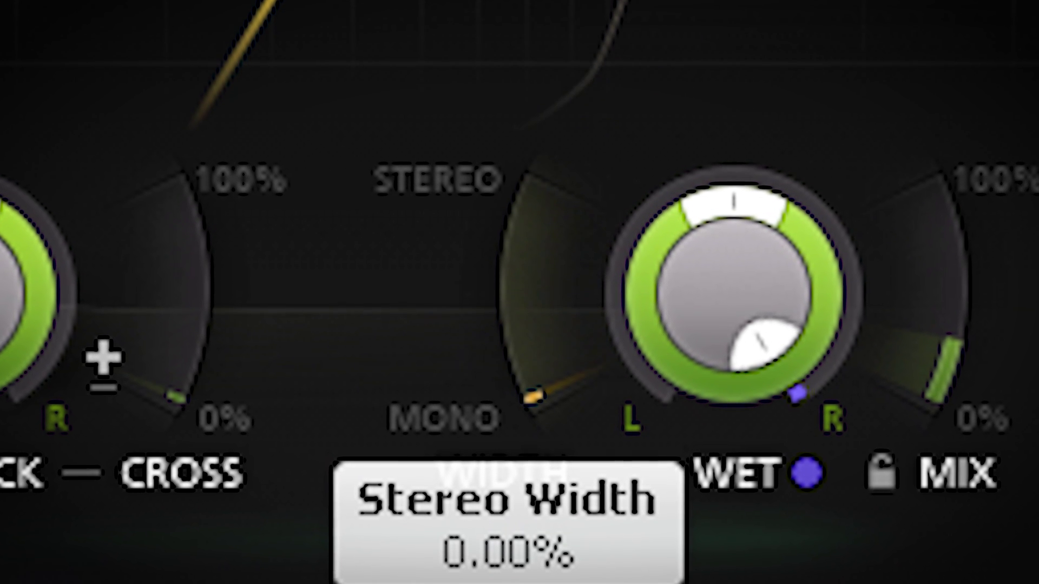
pyautogui.moveTo(495, 582); pyautogui.dragTo(942, 0)
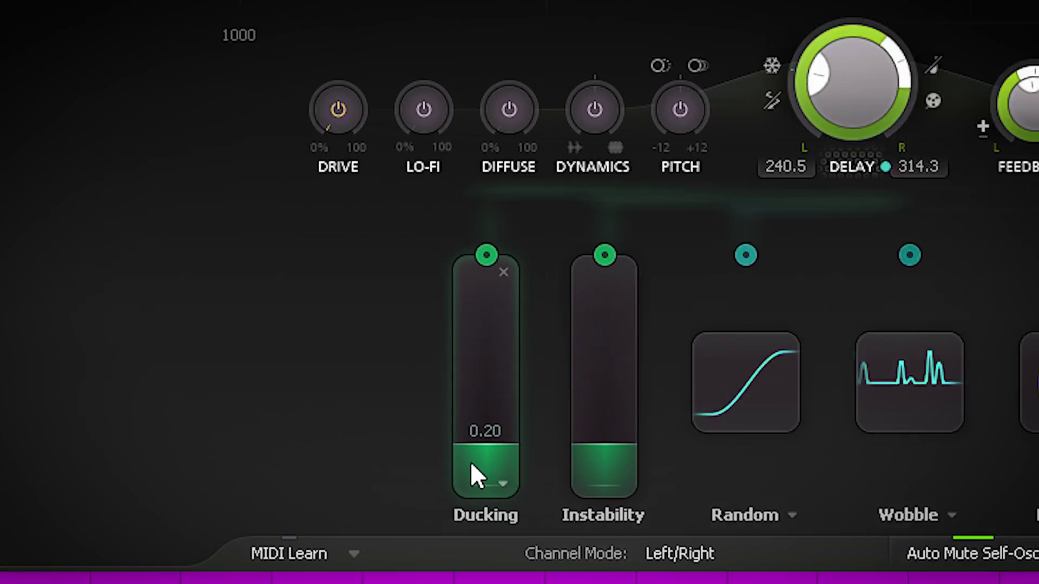
# - Raise the Ducking amount almost to maximum and the Instability amount to a little above half
pyautogui.moveTo(400, 462); pyautogui.dragTo(402, 456)
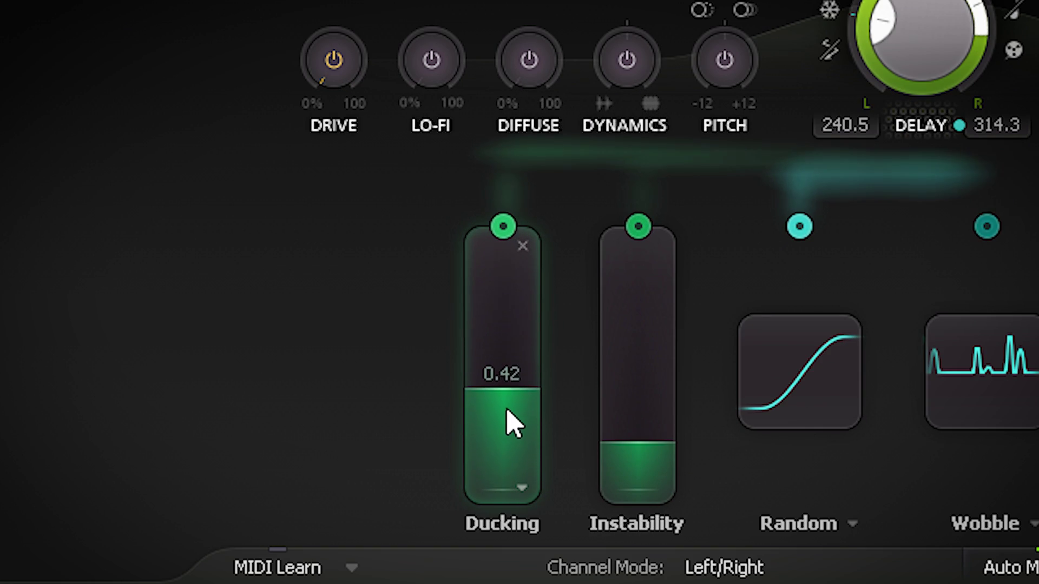
pyautogui.moveTo(536, 345); pyautogui.dragTo(545, 289)
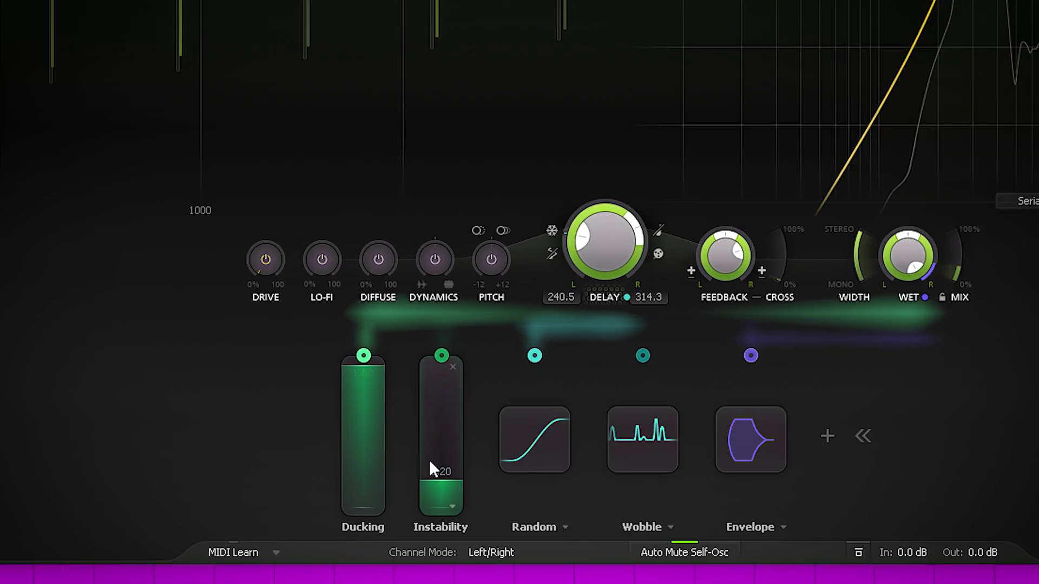
pyautogui.moveTo(420, 520)
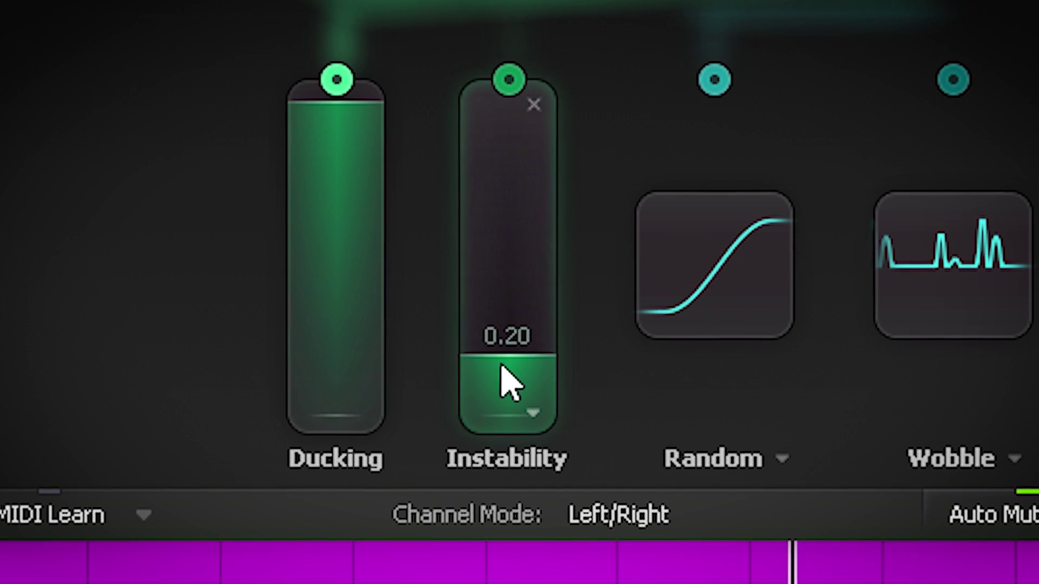
pyautogui.moveTo(499, 371); pyautogui.dragTo(684, 507)
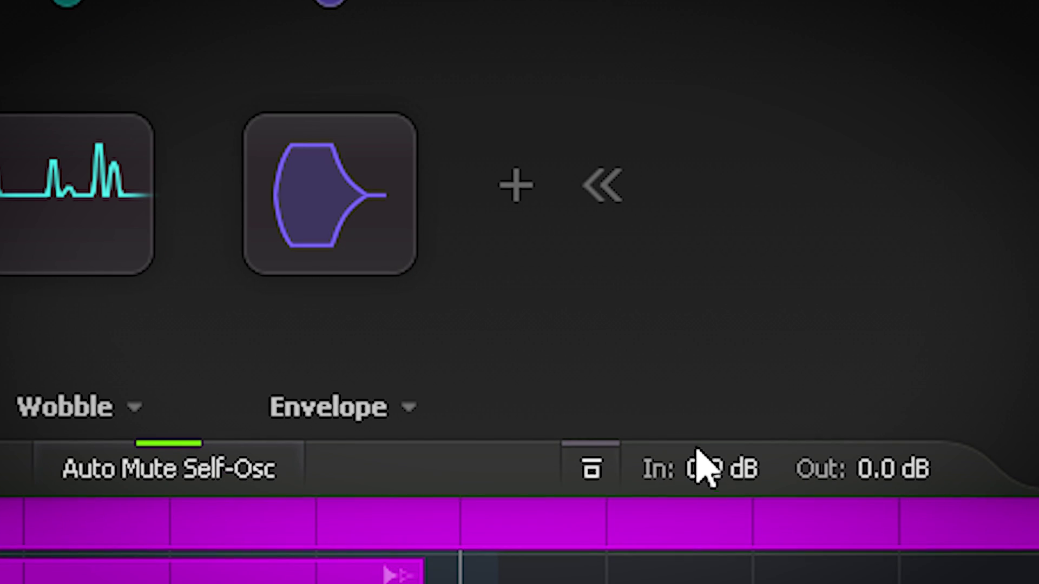
# - Raise the plug-in's input level to +9.1 dB
pyautogui.moveTo(708, 476)
pyautogui.moveTo(708, 476); pyautogui.dragTo(724, 414)
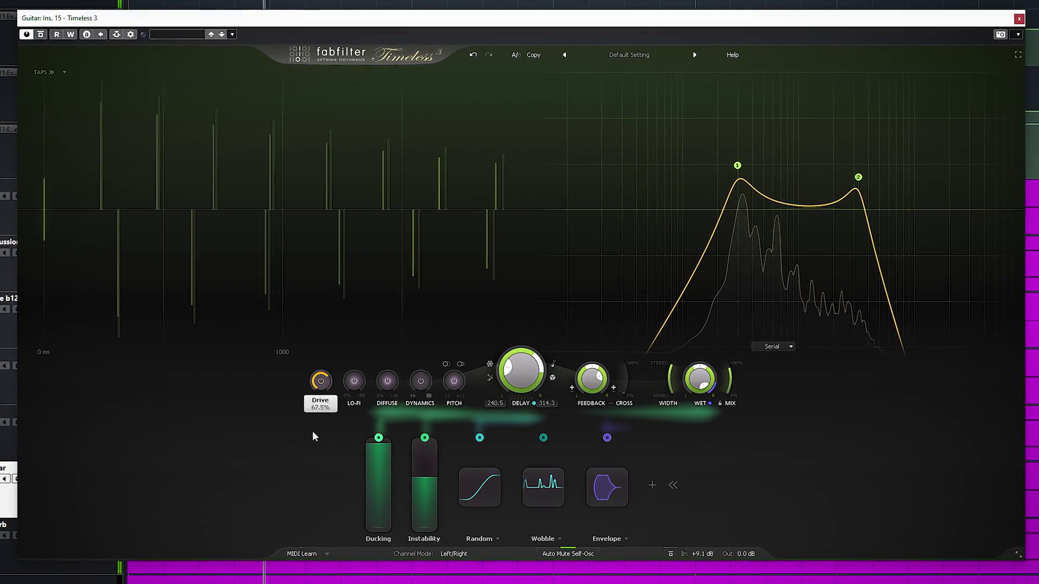
# - Lower the Drive amount to 33% and switch the Drive effect off
pyautogui.moveTo(312, 432); pyautogui.dragTo(307, 498)
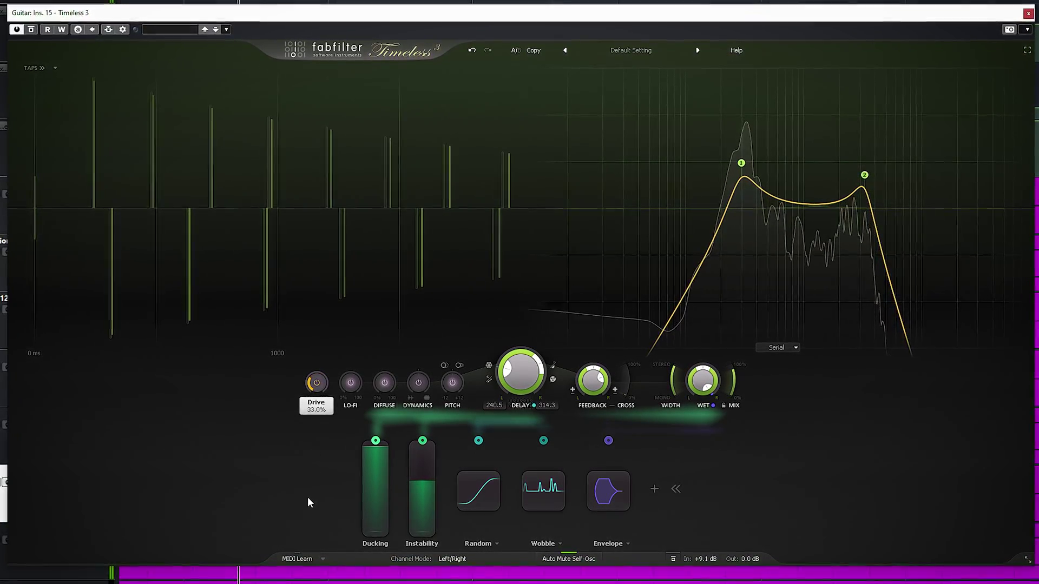
pyautogui.click(314, 384)
pyautogui.moveTo(347, 387)
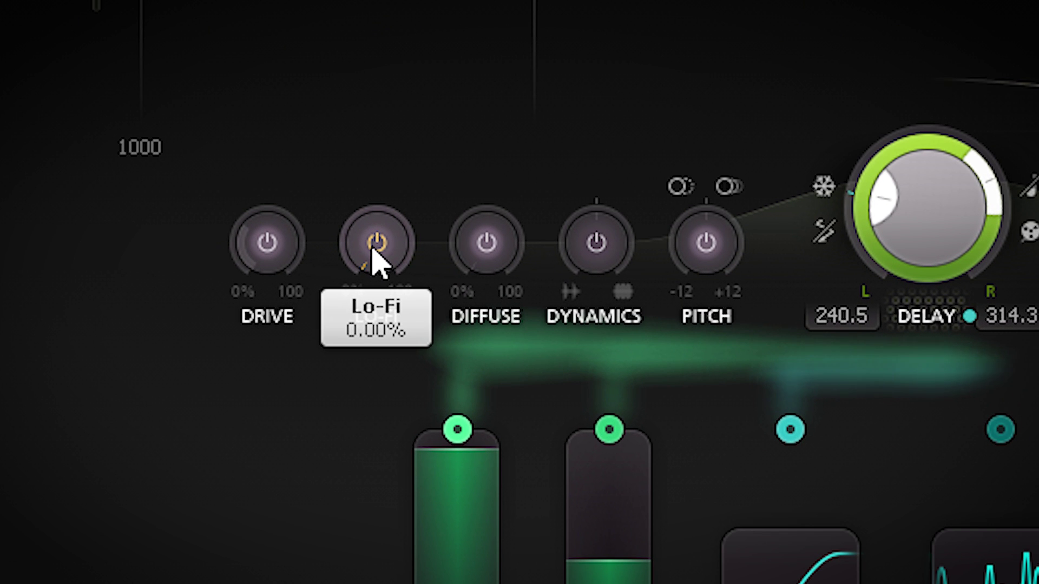
# - Raise the Lo-Fi amount to about 80%, bring it back down to 0% and switch the effect off
pyautogui.moveTo(357, 265); pyautogui.dragTo(352, 252)
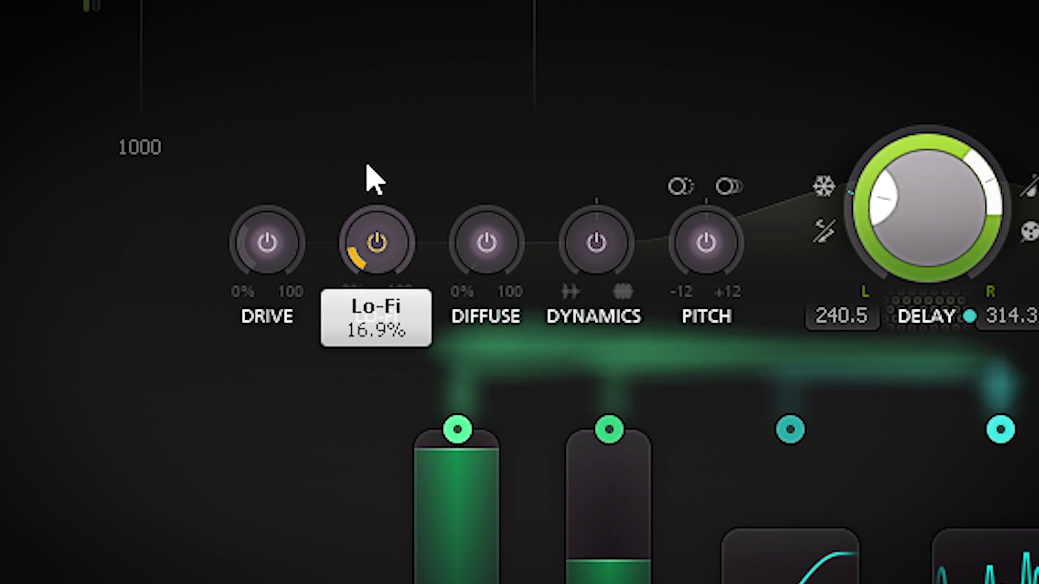
pyautogui.moveTo(367, 166); pyautogui.dragTo(424, 96)
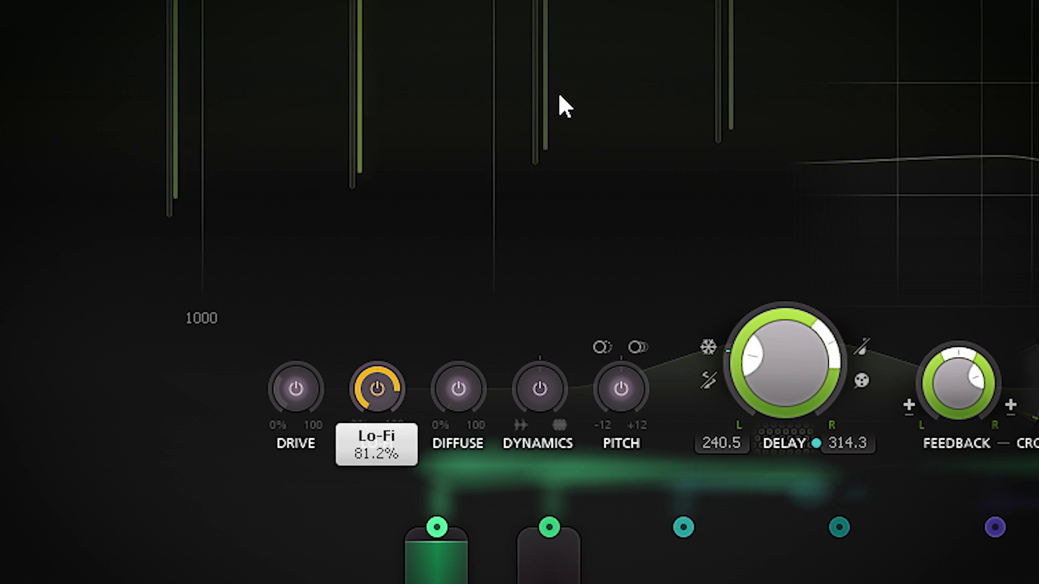
pyautogui.moveTo(633, 7); pyautogui.dragTo(604, 85)
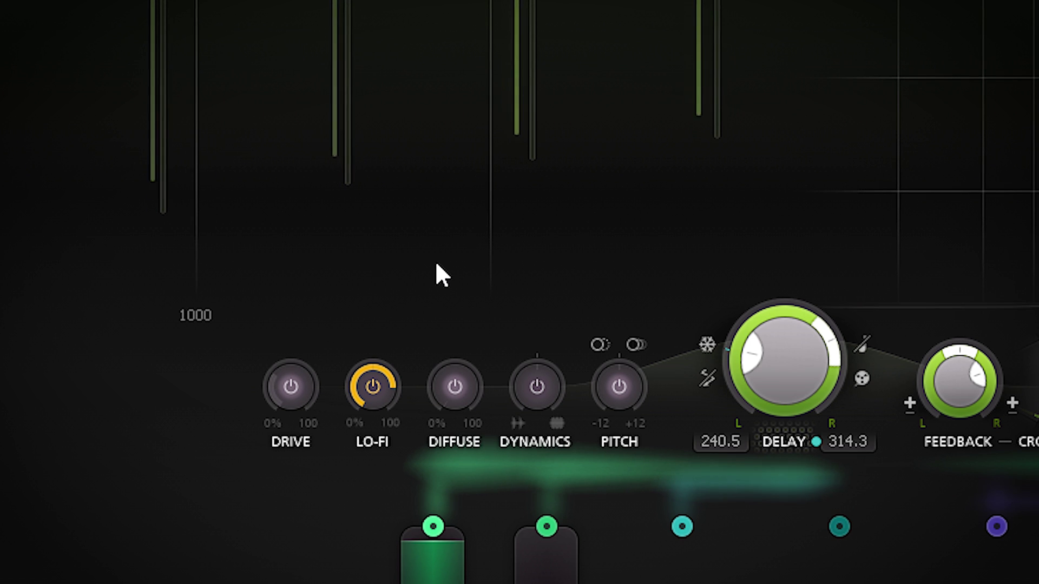
pyautogui.moveTo(373, 378)
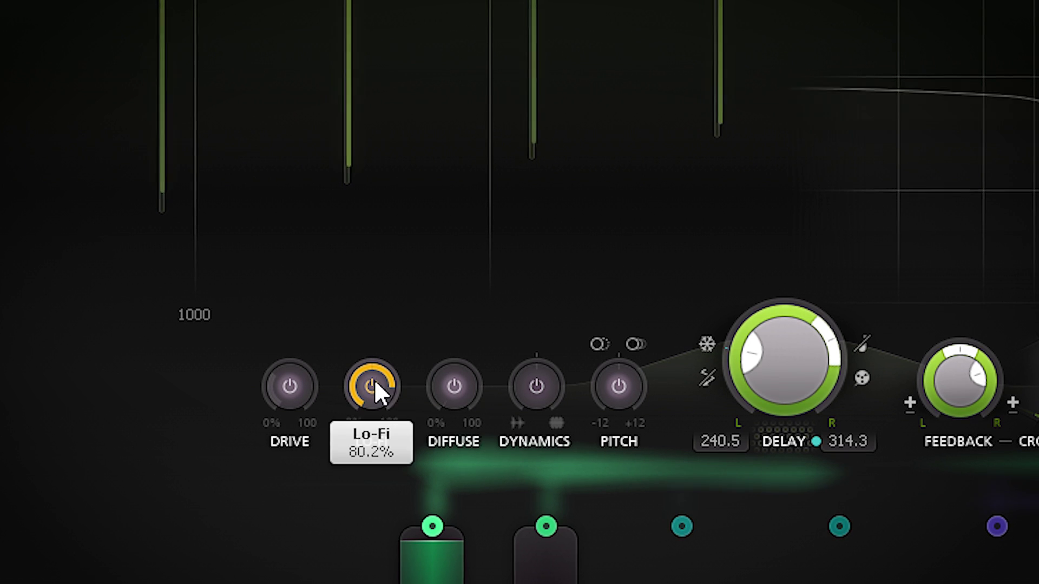
pyautogui.moveTo(386, 378); pyautogui.dragTo(319, 567)
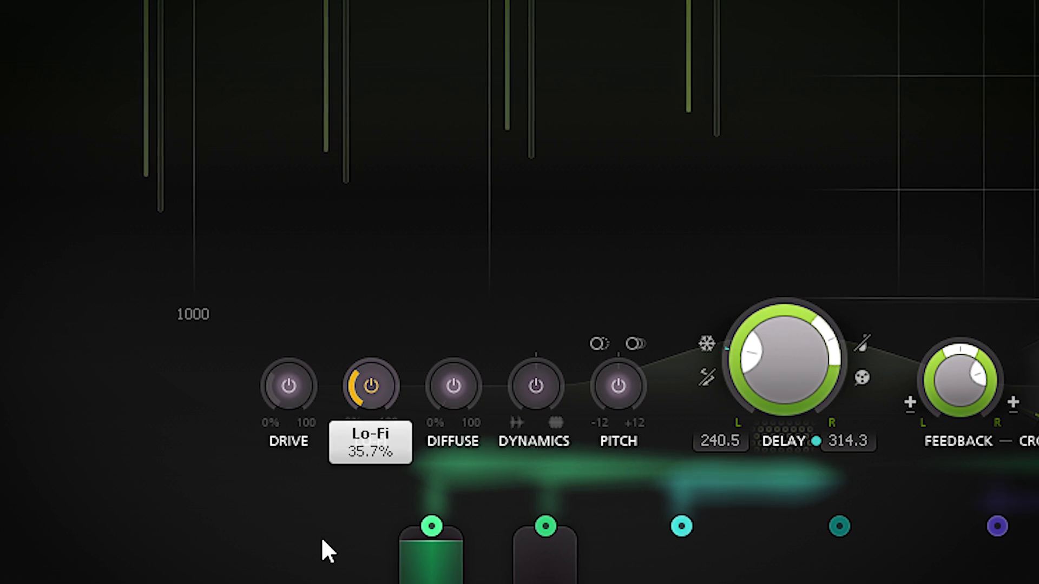
pyautogui.moveTo(355, 433)
pyautogui.mouseDown()
pyautogui.moveTo(388, 342)
pyautogui.moveTo(373, 437)
pyautogui.mouseUp()
pyautogui.moveTo(323, 581); pyautogui.dragTo(320, 583)
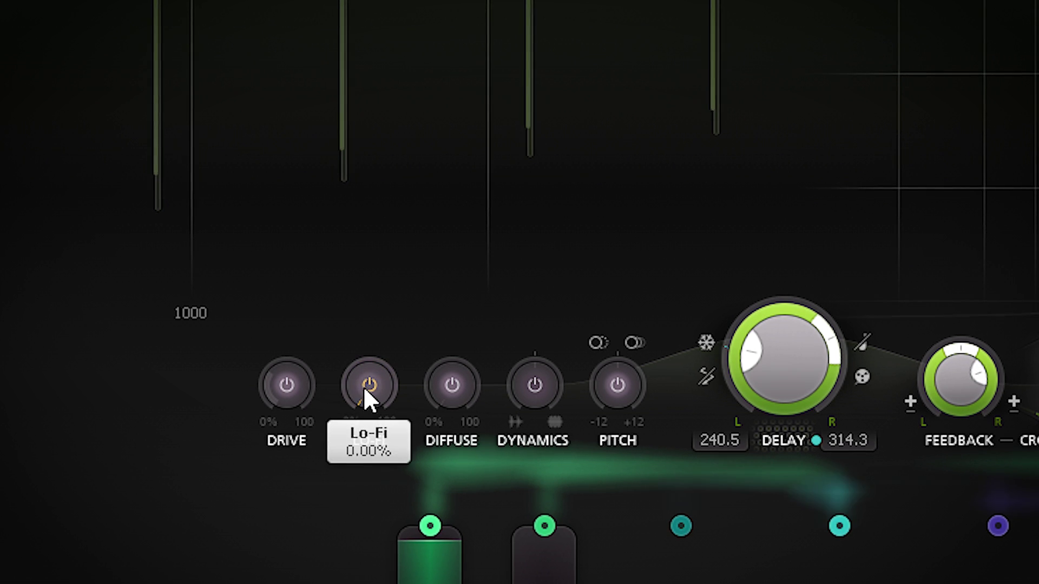
# - Raise the Diffuse amount to a little below half and reduce it to a low setting
pyautogui.moveTo(452, 405)
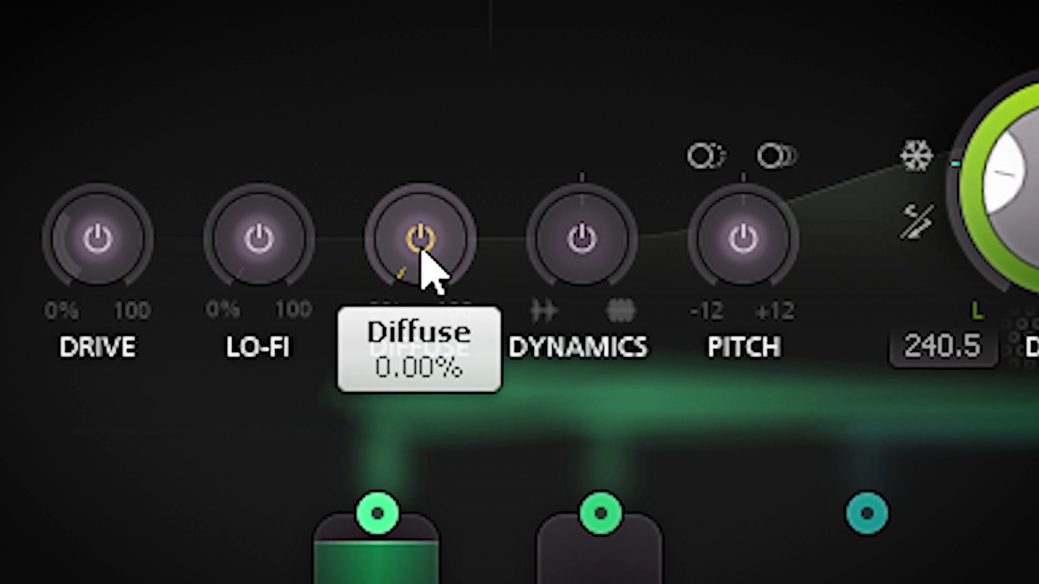
pyautogui.moveTo(410, 298); pyautogui.dragTo(587, 0)
pyautogui.moveTo(581, 215); pyautogui.dragTo(526, 271)
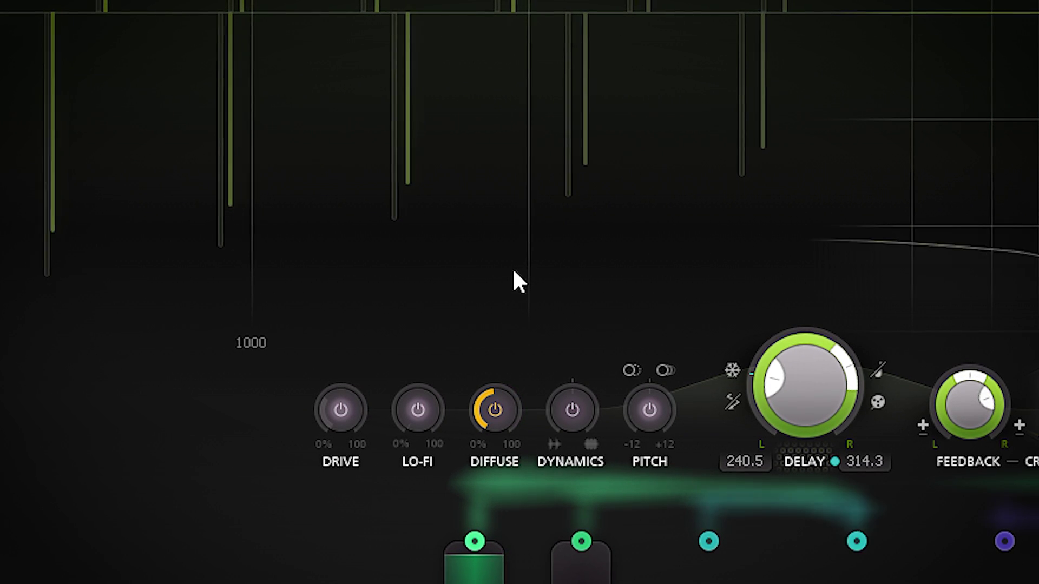
pyautogui.moveTo(493, 400); pyautogui.dragTo(455, 484)
pyautogui.moveTo(433, 418); pyautogui.dragTo(403, 488)
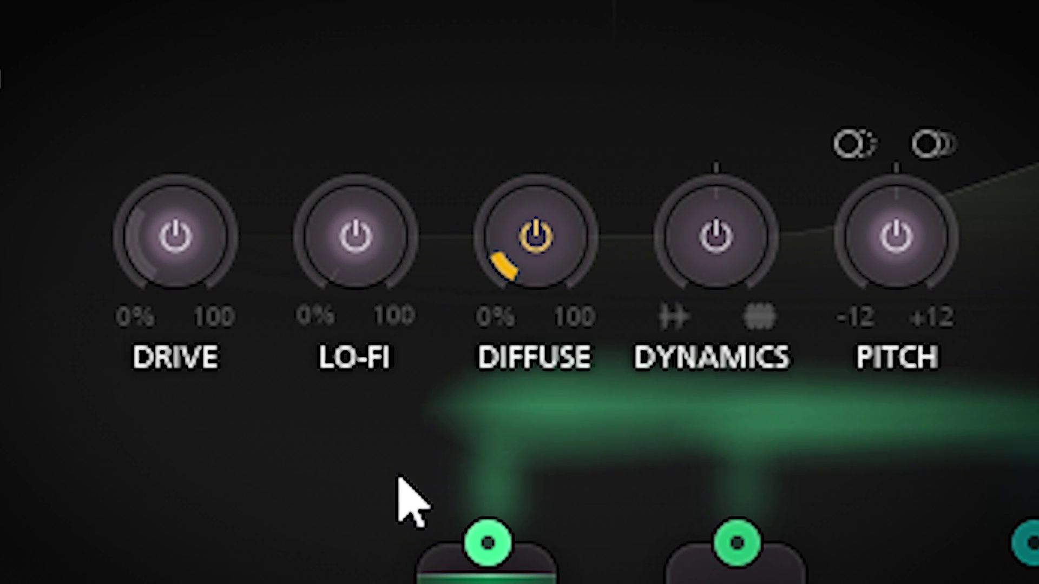
# - Raise the Diffuse amount to 94.5%, return it to 0% and switch the effect off
pyautogui.moveTo(496, 246); pyautogui.dragTo(552, 0)
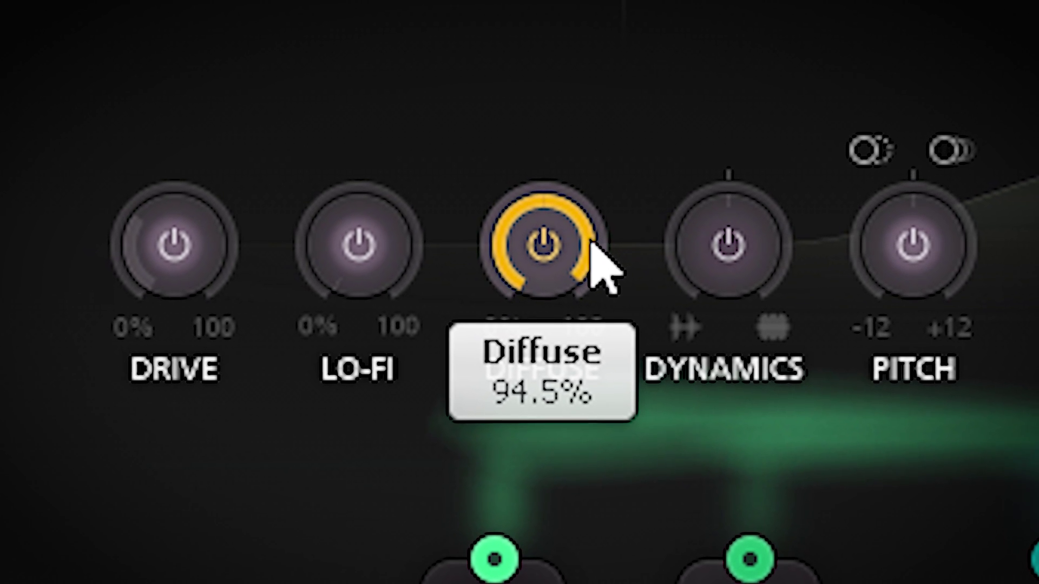
pyautogui.moveTo(593, 246); pyautogui.dragTo(587, 583)
pyautogui.moveTo(536, 246)
# - Bring the Dynamics amount back to neutral and switch the Dynamics effect off
pyautogui.moveTo(710, 253)
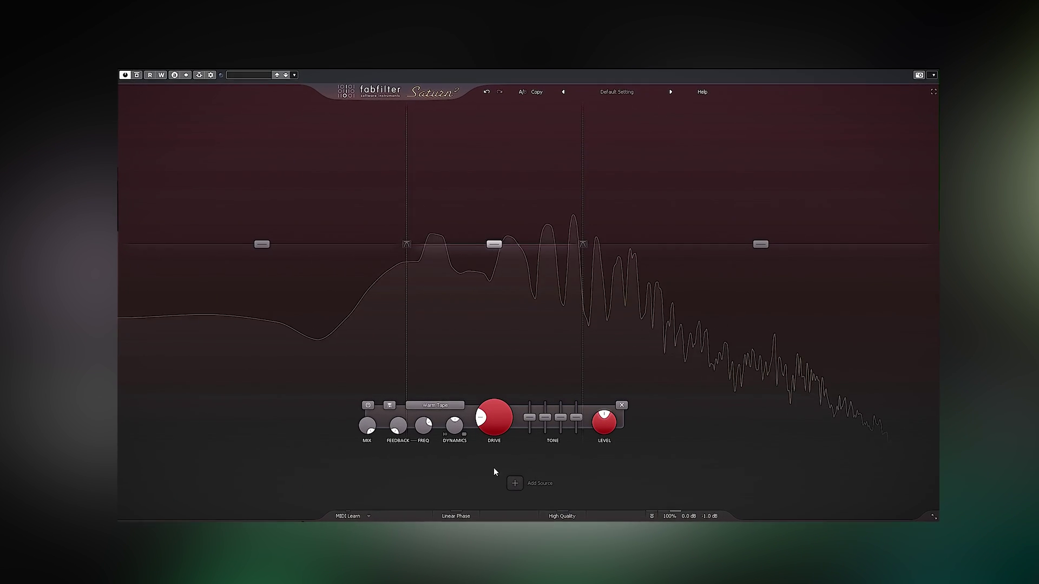
pyautogui.moveTo(455, 426)
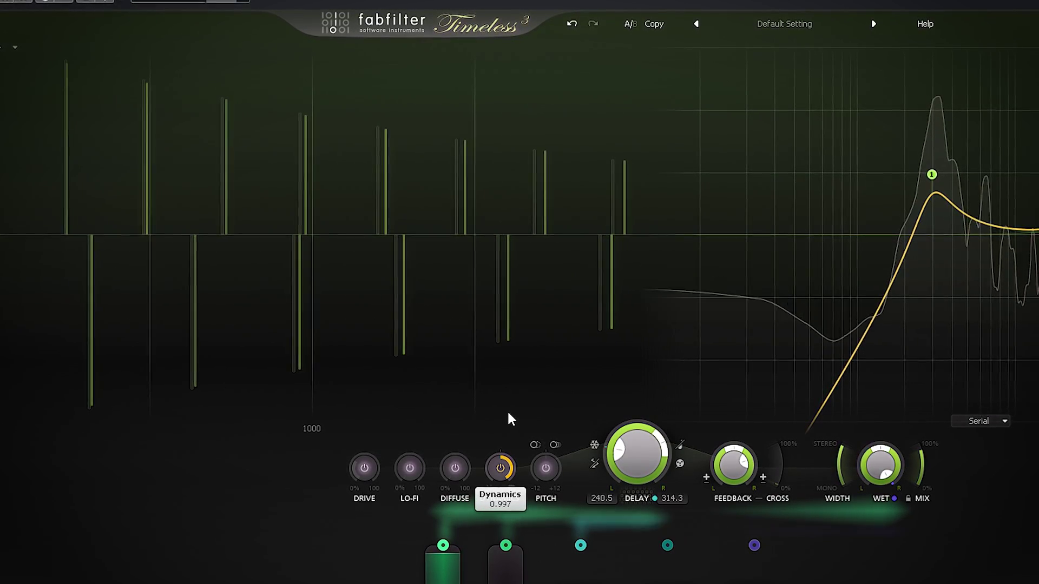
pyautogui.moveTo(499, 465); pyautogui.dragTo(484, 523)
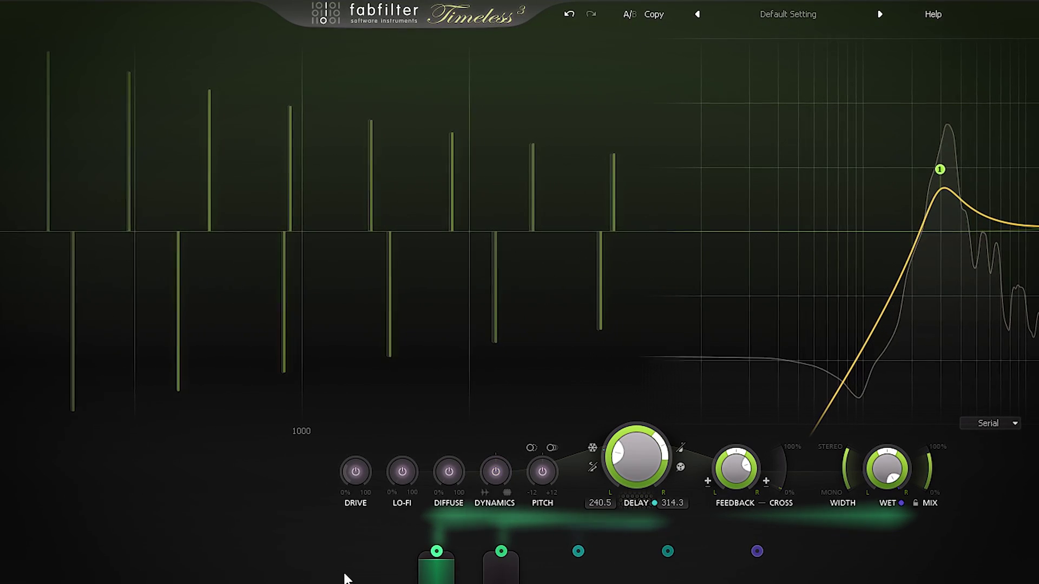
# - Switch on the Pitch effect and lower the Pitch Shift to -12 semitones
pyautogui.click(541, 474)
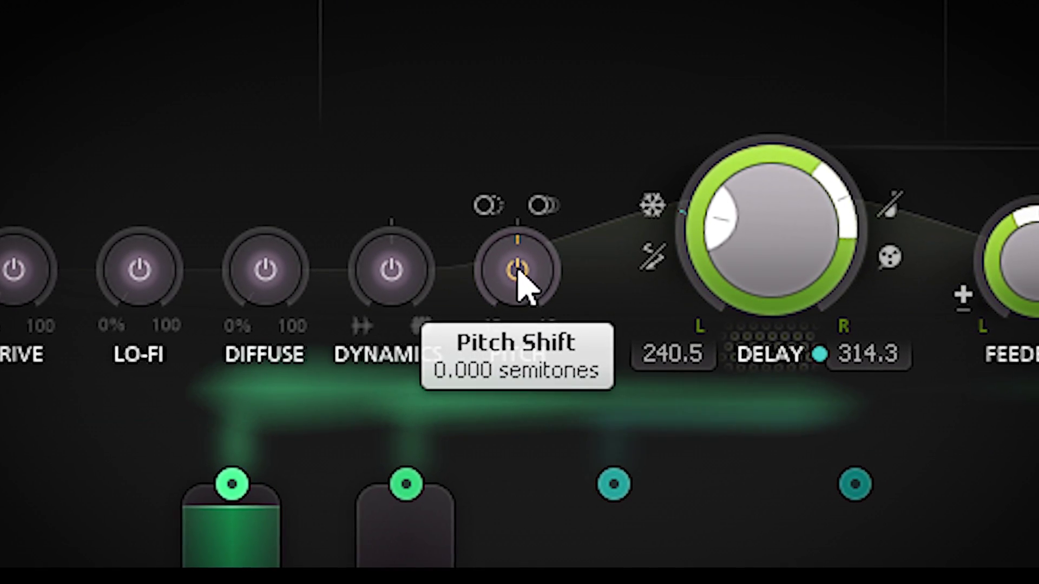
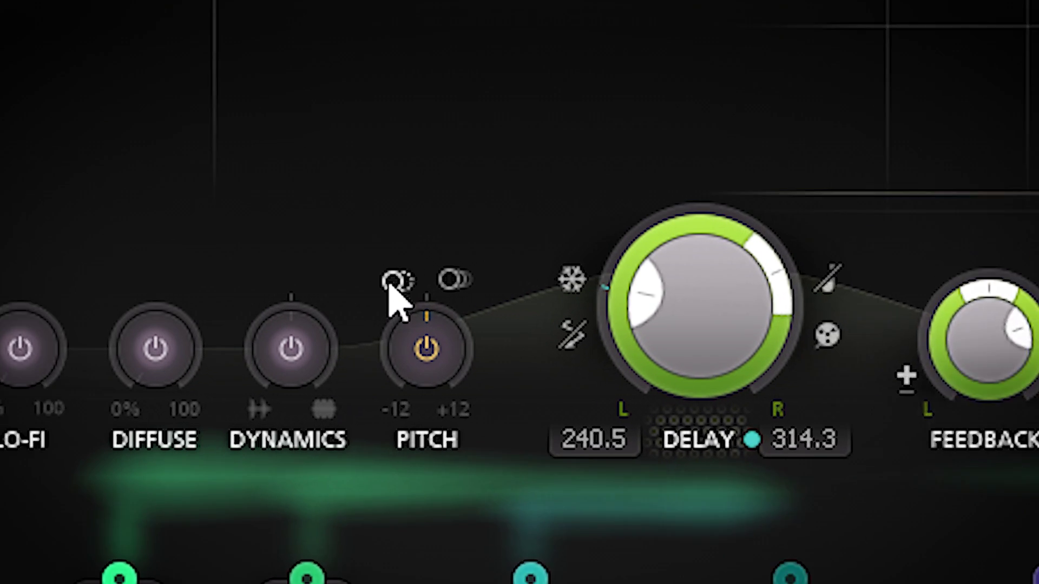
pyautogui.moveTo(372, 415)
pyautogui.moveTo(436, 252); pyautogui.dragTo(292, 583)
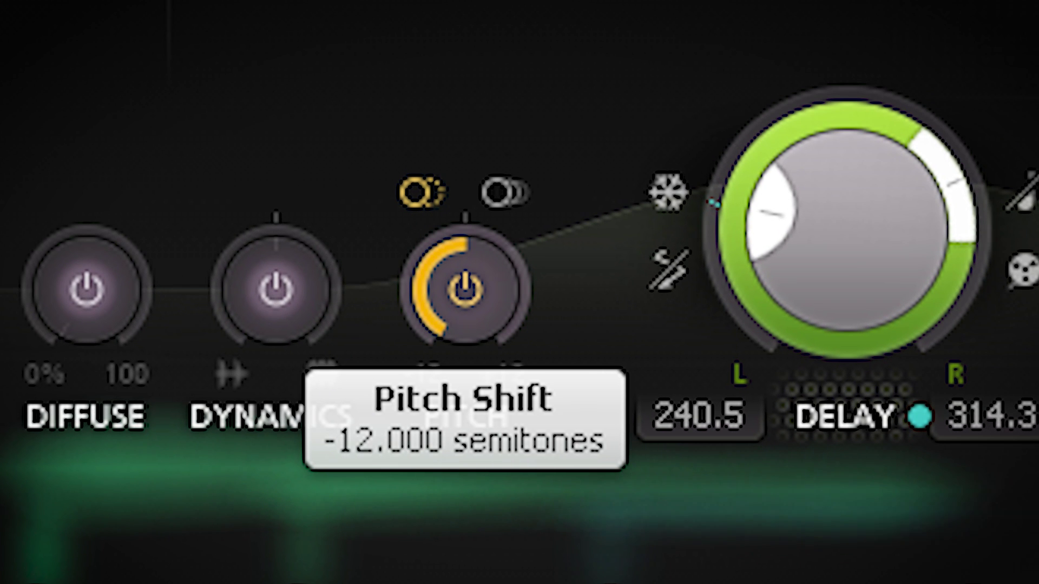
# - Raise the Pitch Shift to a small upward shift and fine-tune it down to about 0.2 semitones or less
pyautogui.moveTo(292, 583); pyautogui.dragTo(368, 268)
pyautogui.moveTo(342, 375); pyautogui.dragTo(339, 424)
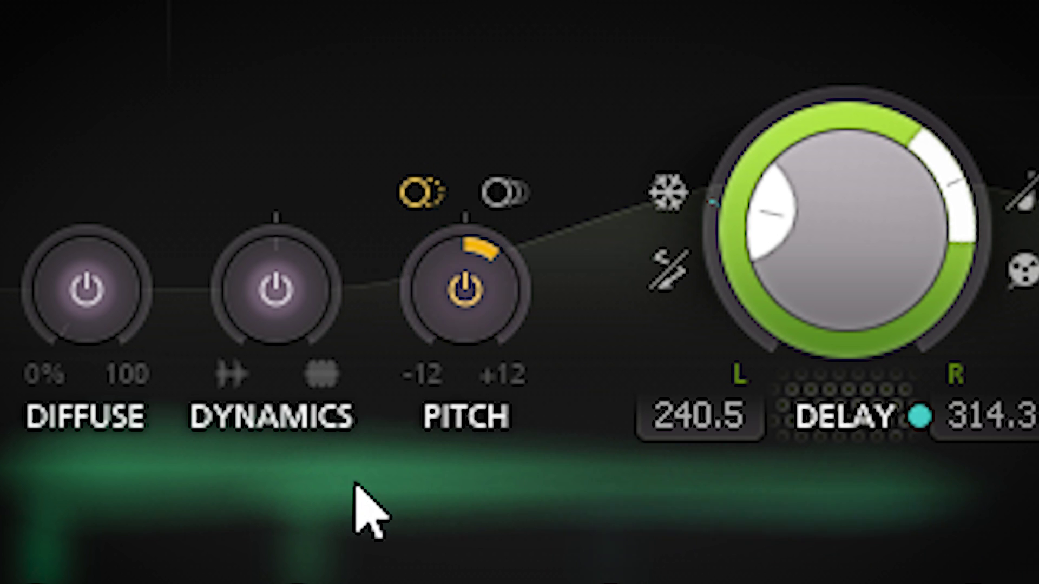
pyautogui.moveTo(429, 253); pyautogui.dragTo(425, 310)
pyautogui.moveTo(413, 349); pyautogui.dragTo(404, 356)
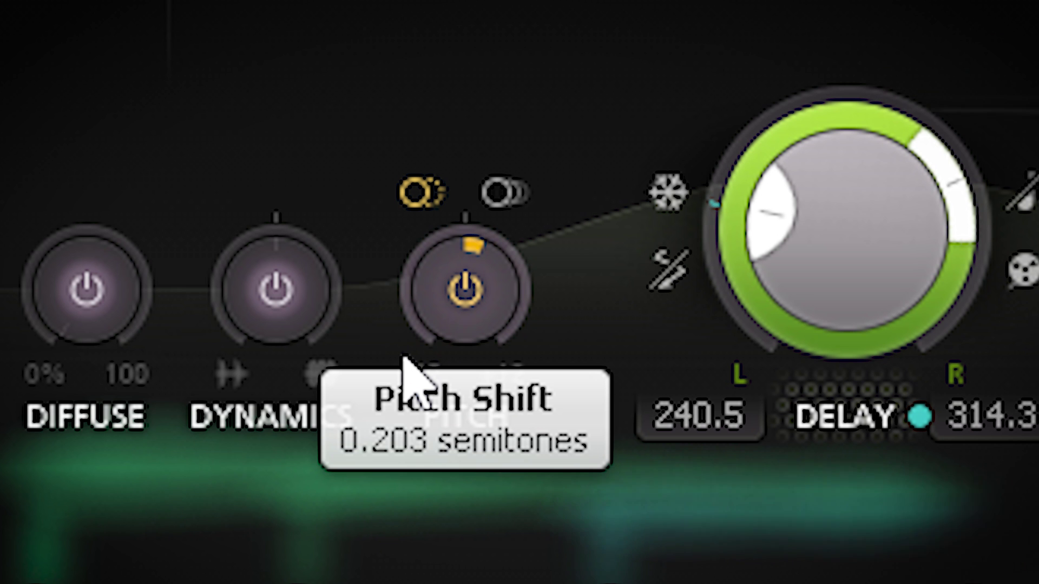
pyautogui.moveTo(404, 357); pyautogui.dragTo(399, 408)
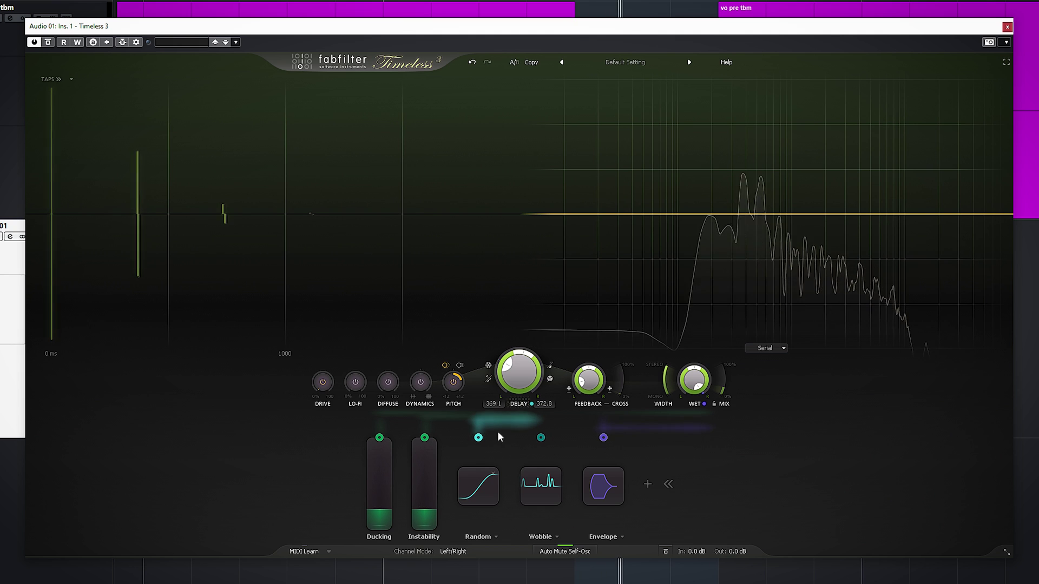
# - On the Audio 01 instance, lower the Pitch Shift to a slight upward detune below 0.5 semitones
pyautogui.moveTo(453, 383); pyautogui.dragTo(452, 407)
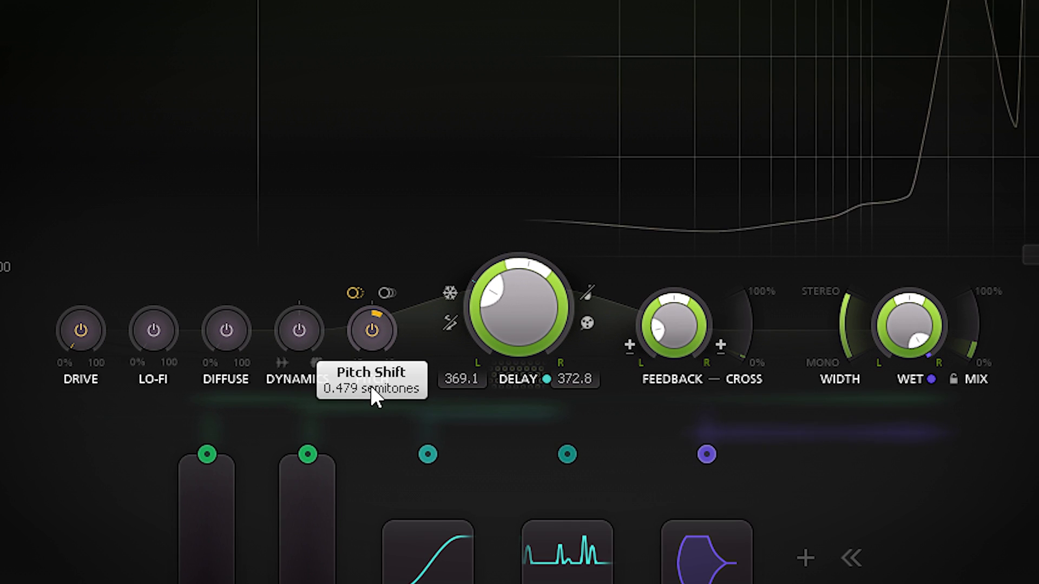
pyautogui.moveTo(371, 385); pyautogui.dragTo(362, 408)
pyautogui.scroll(-3, 511, 327)
# - Reduce the Feedback to minimum and the delay to about 45 ms, with the Mix raised to 100%
pyautogui.moveTo(677, 335); pyautogui.dragTo(680, 451)
pyautogui.moveTo(518, 319); pyautogui.dragTo(521, 420)
pyautogui.moveTo(997, 325); pyautogui.dragTo(951, 132)
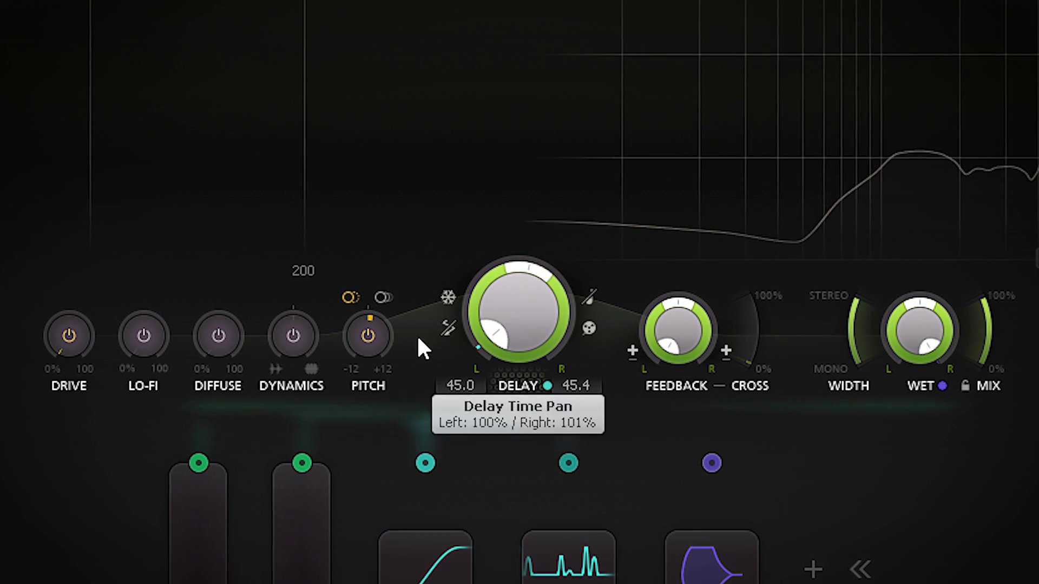
# - Shorten the Delay Time to 5 ms and turn the Mix down
pyautogui.moveTo(1008, 323); pyautogui.dragTo(986, 363)
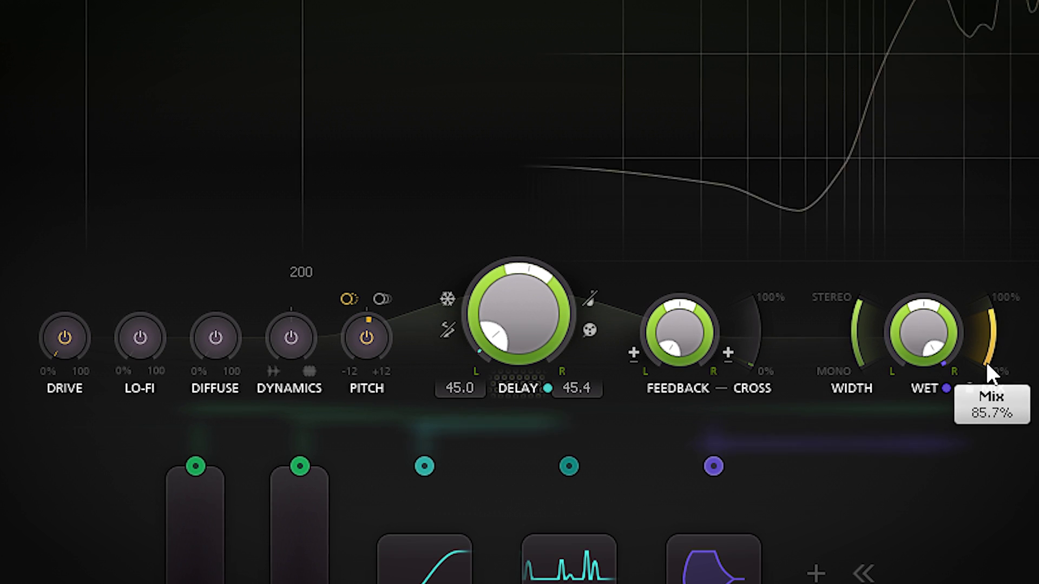
pyautogui.moveTo(540, 312); pyautogui.dragTo(532, 350)
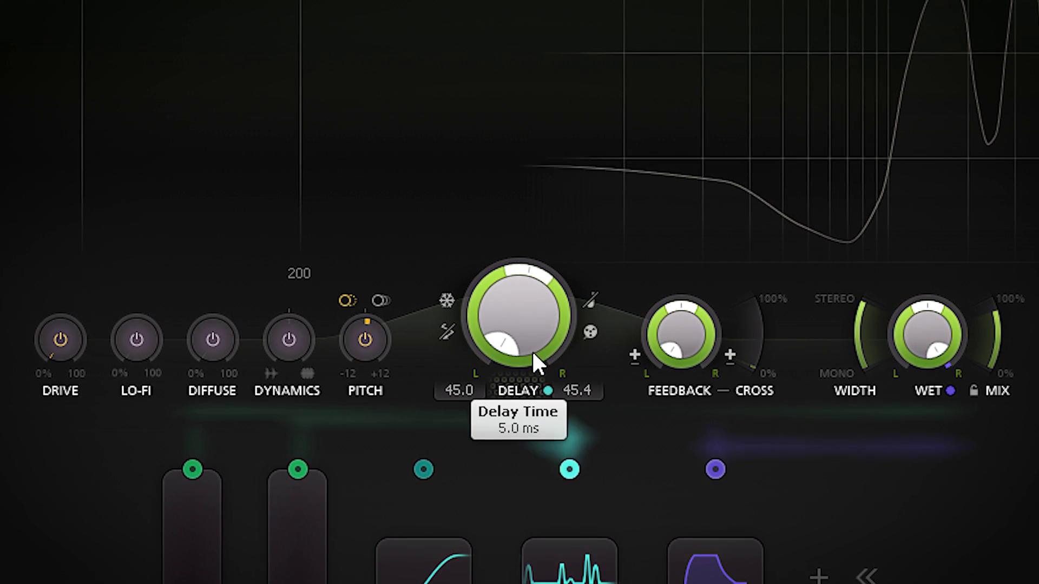
pyautogui.moveTo(995, 348); pyautogui.dragTo(983, 425)
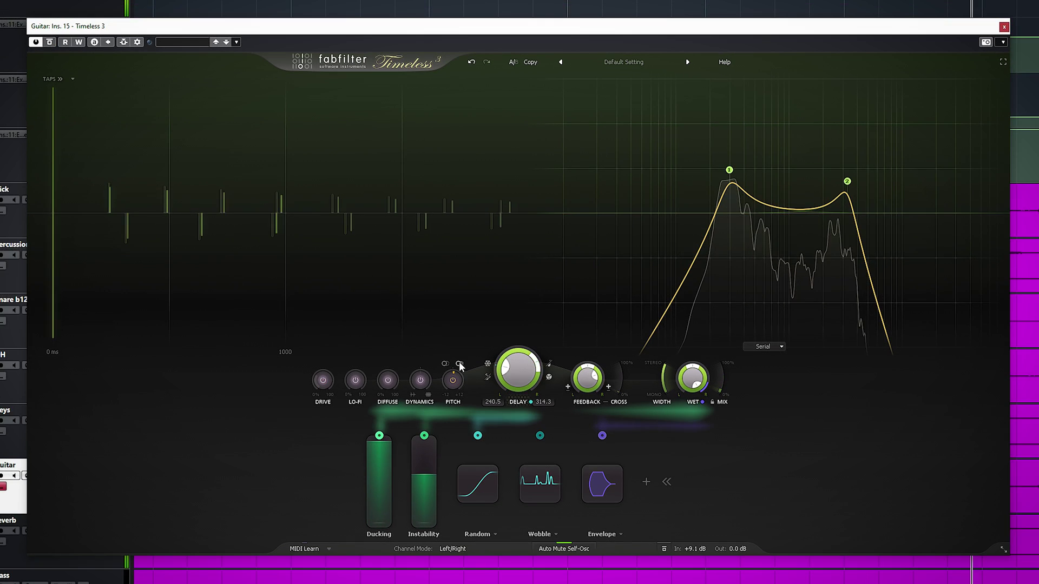
# - On the Guitar instance, set the pitch shifting to Outside Feedback and return it to Inside Feedback
pyautogui.click(460, 364)
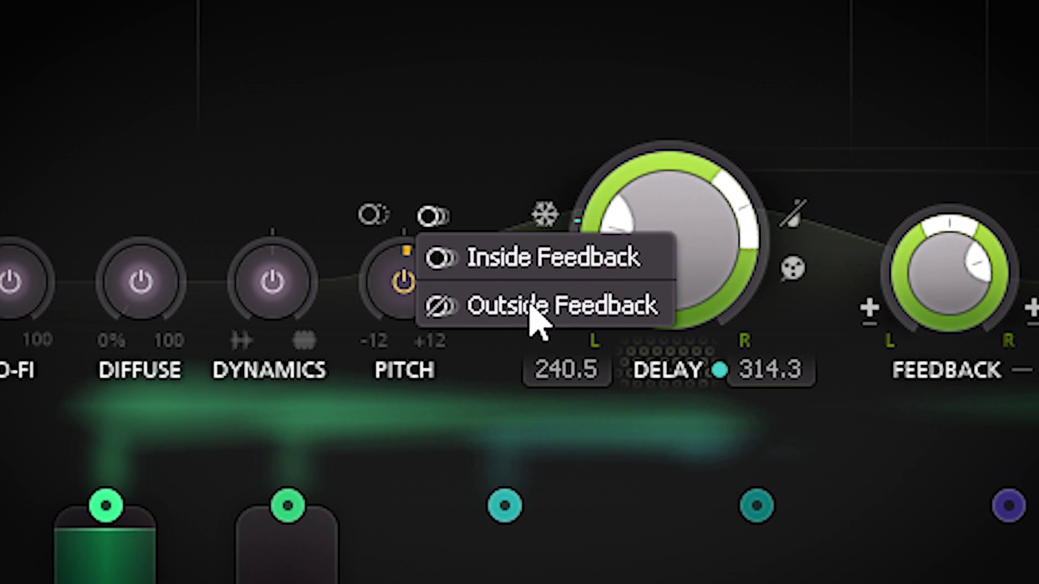
pyautogui.click(574, 325)
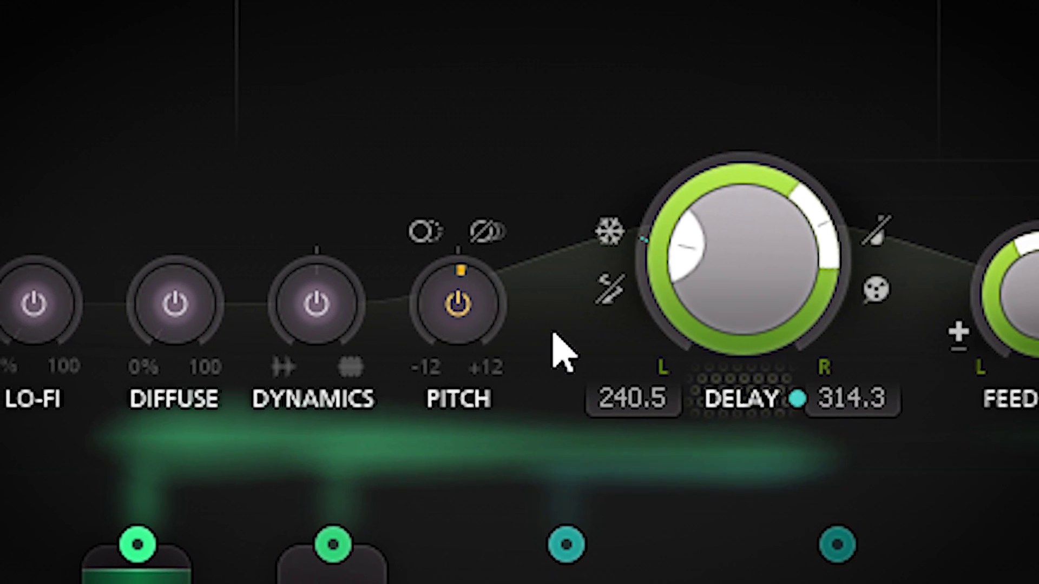
pyautogui.moveTo(440, 312)
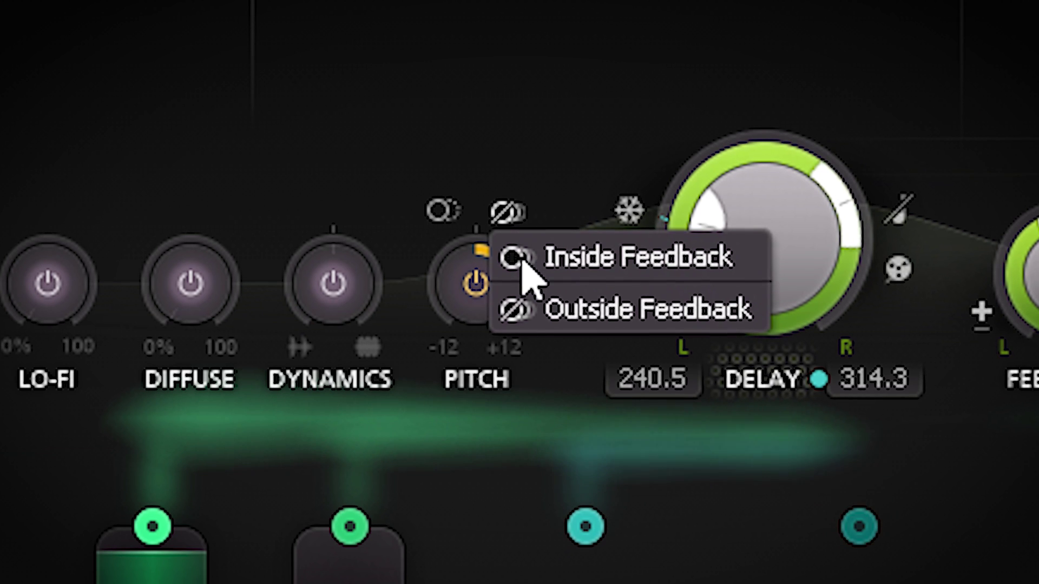
pyautogui.click(529, 270)
# - Switch the Pitch effect off and center the Delay Time Pan so both channels use 240.5 ms
pyautogui.moveTo(485, 309)
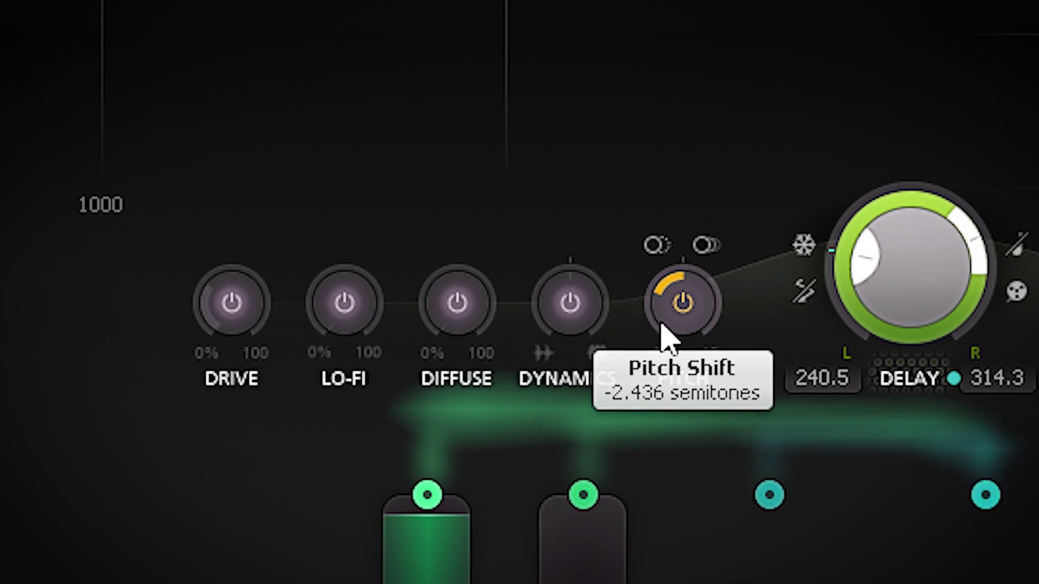
pyautogui.moveTo(683, 297); pyautogui.dragTo(754, 244)
pyautogui.moveTo(977, 224); pyautogui.dragTo(898, 160)
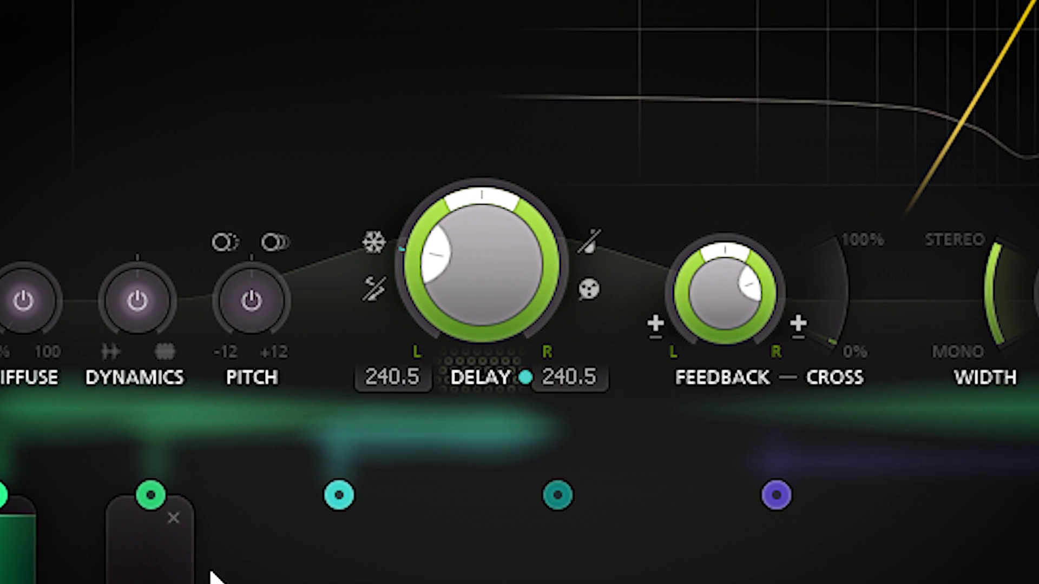
# - Sweep the Delay Time Pan away from center and back, ending with the right channel's delay at 305.5 ms
pyautogui.moveTo(484, 198); pyautogui.dragTo(684, 275)
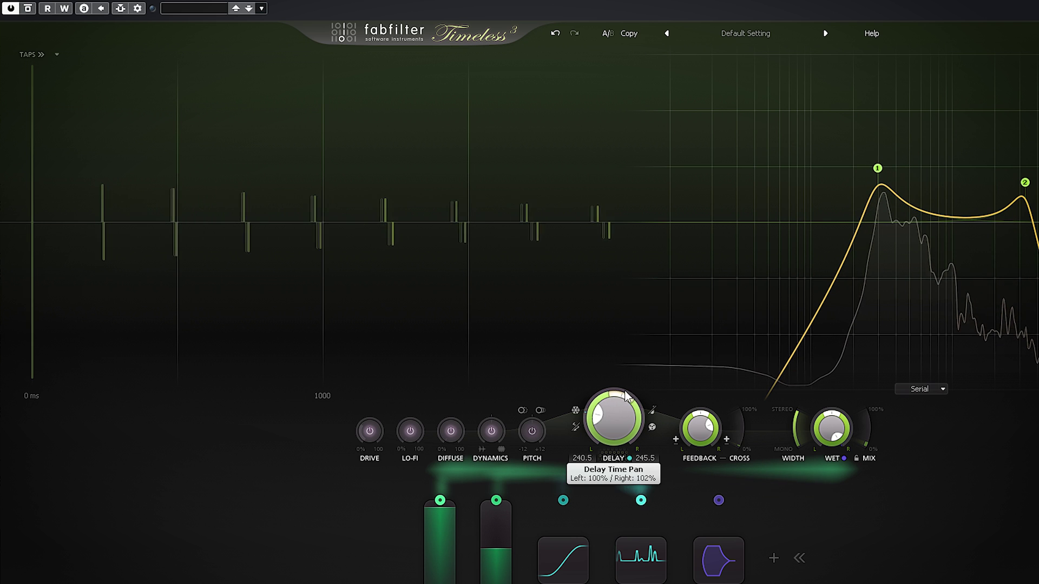
pyautogui.moveTo(656, 425); pyautogui.dragTo(643, 405)
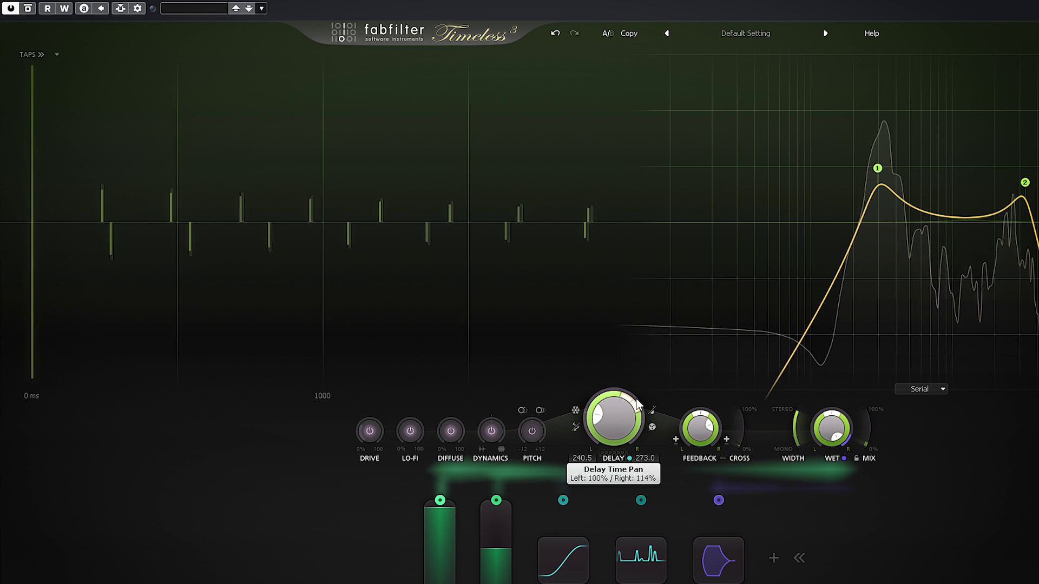
pyautogui.moveTo(637, 403); pyautogui.dragTo(612, 383)
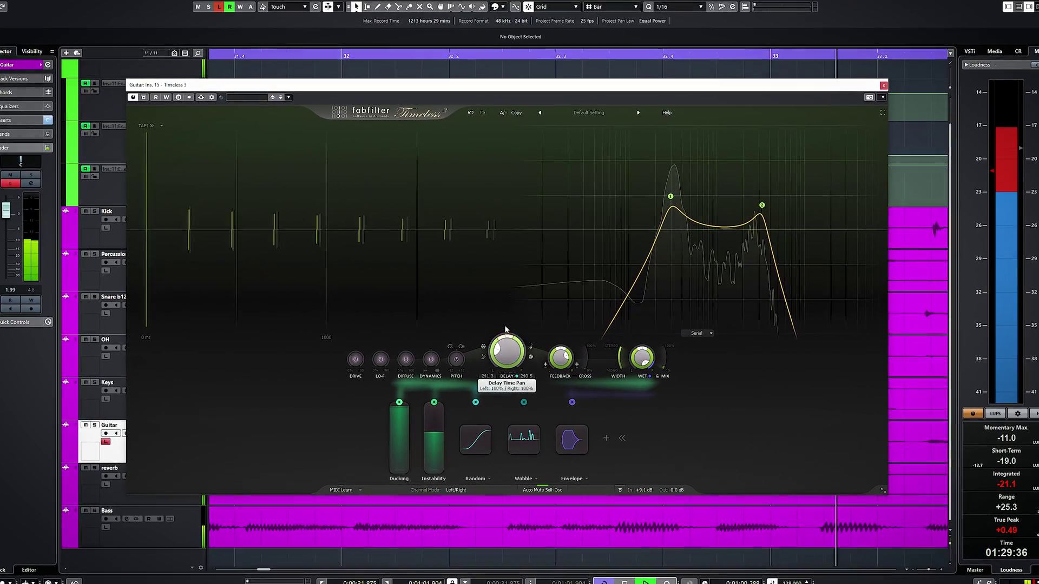
pyautogui.moveTo(506, 329); pyautogui.dragTo(519, 349)
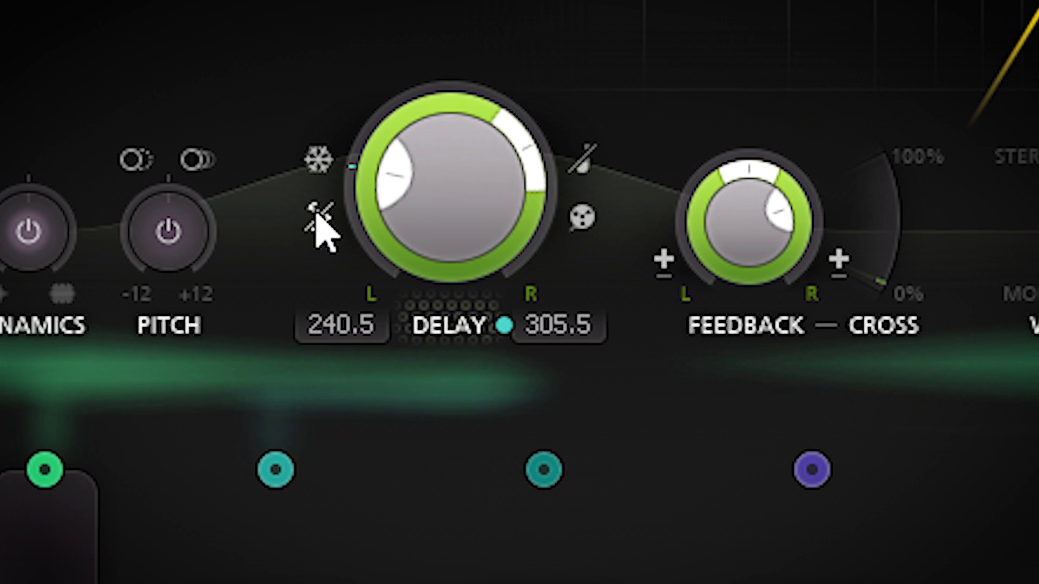
# - Set the delay's ping pong mode to Ping Pong L-R
pyautogui.click(318, 219)
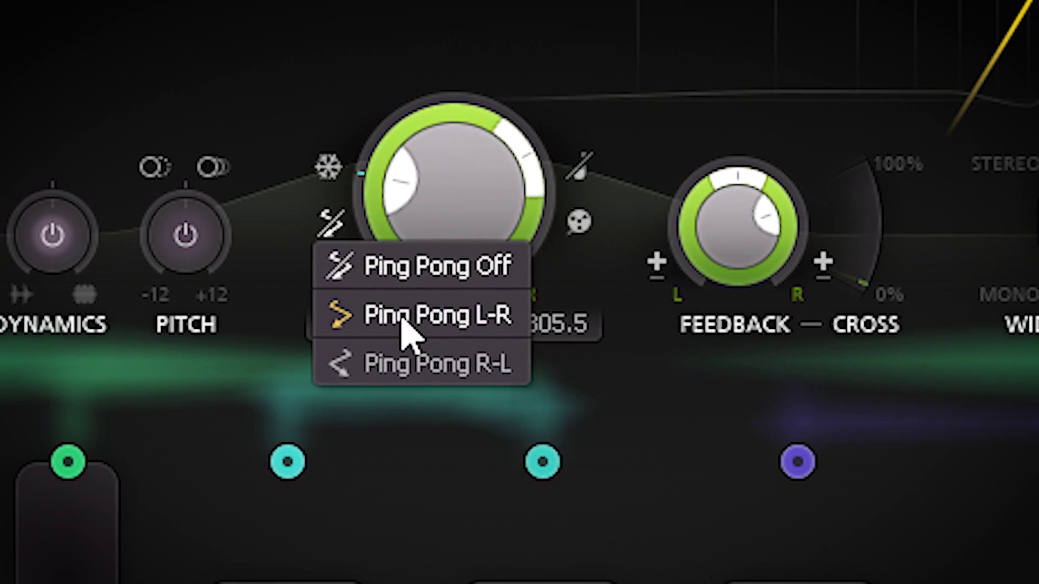
pyautogui.click(403, 320)
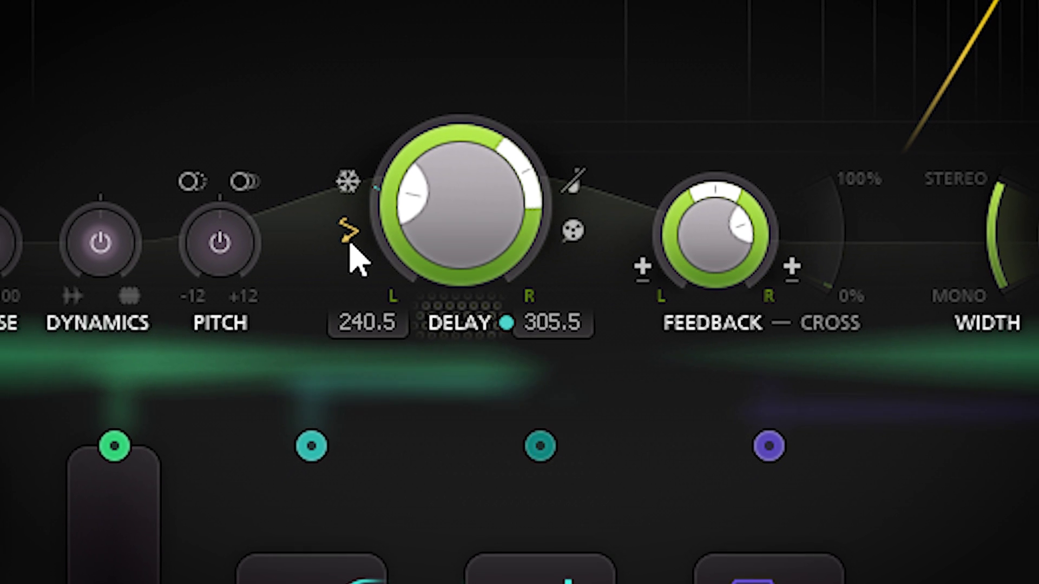
# - Set the delay's ping pong mode to Ping Pong R-L and return it to Ping Pong Off
pyautogui.click(348, 232)
pyautogui.click(396, 366)
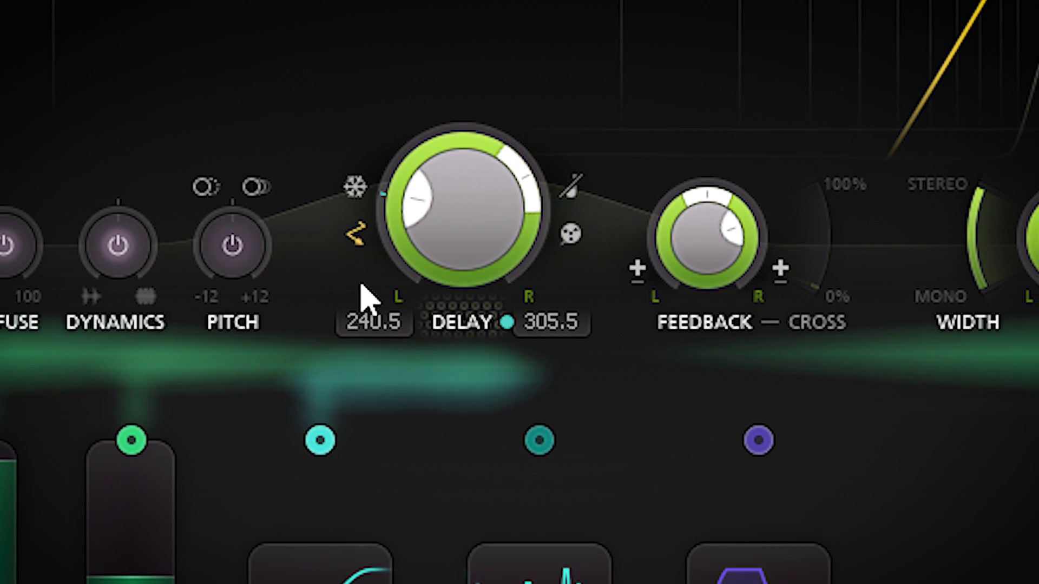
pyautogui.click(361, 248)
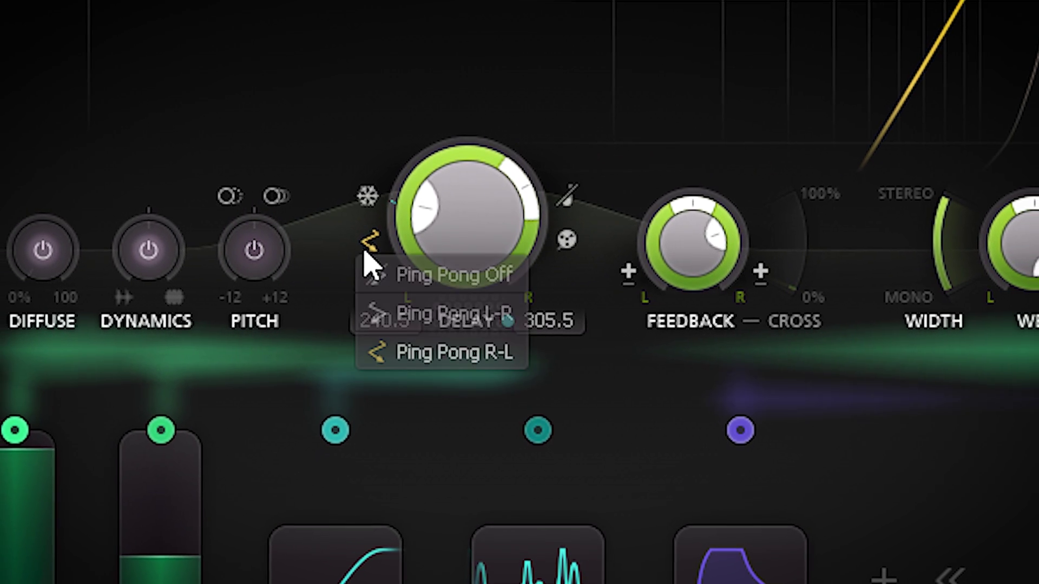
pyautogui.click(413, 279)
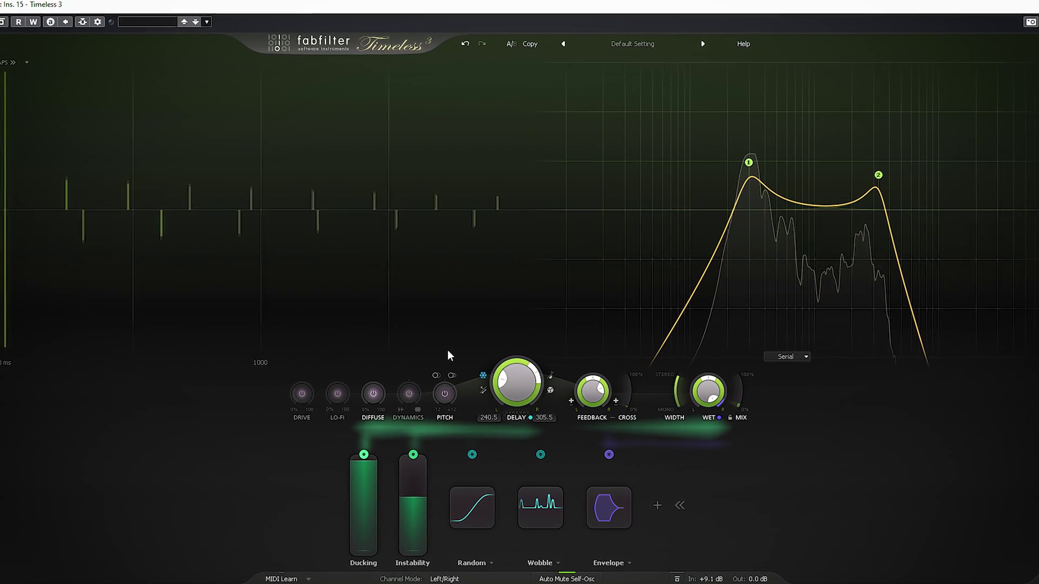
# - With the delay frozen, set the Feedback to 137% and sweep the Mix up to 100% and back down
pyautogui.moveTo(590, 395)
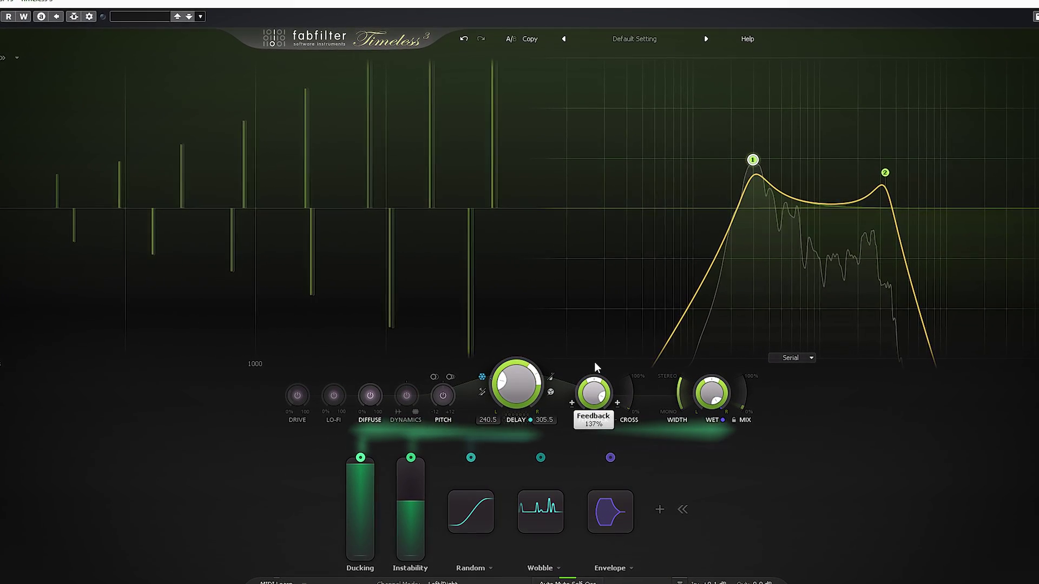
pyautogui.moveTo(707, 409)
pyautogui.moveTo(746, 403); pyautogui.dragTo(665, 276)
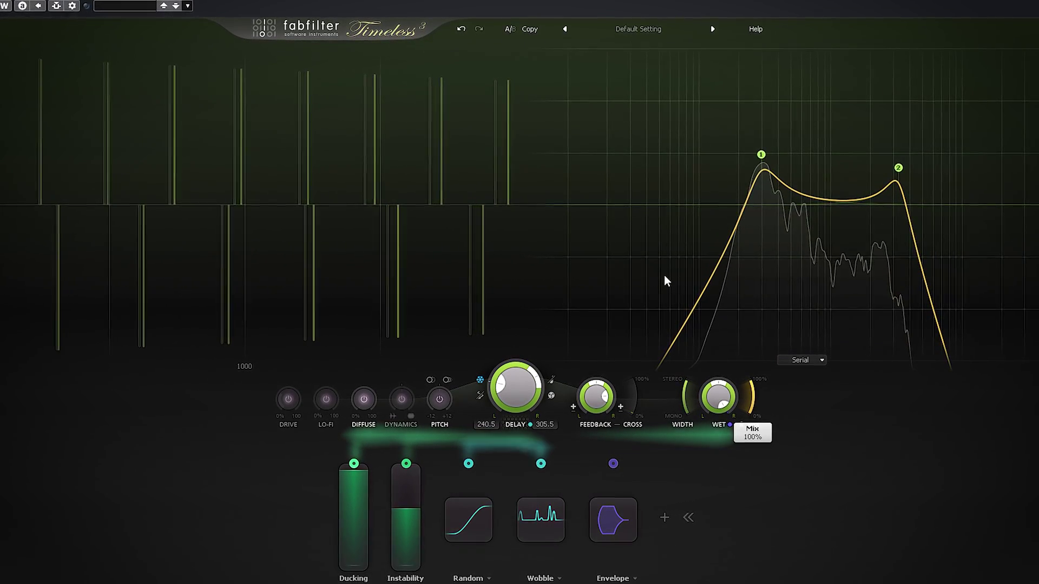
pyautogui.moveTo(666, 276); pyautogui.dragTo(649, 408)
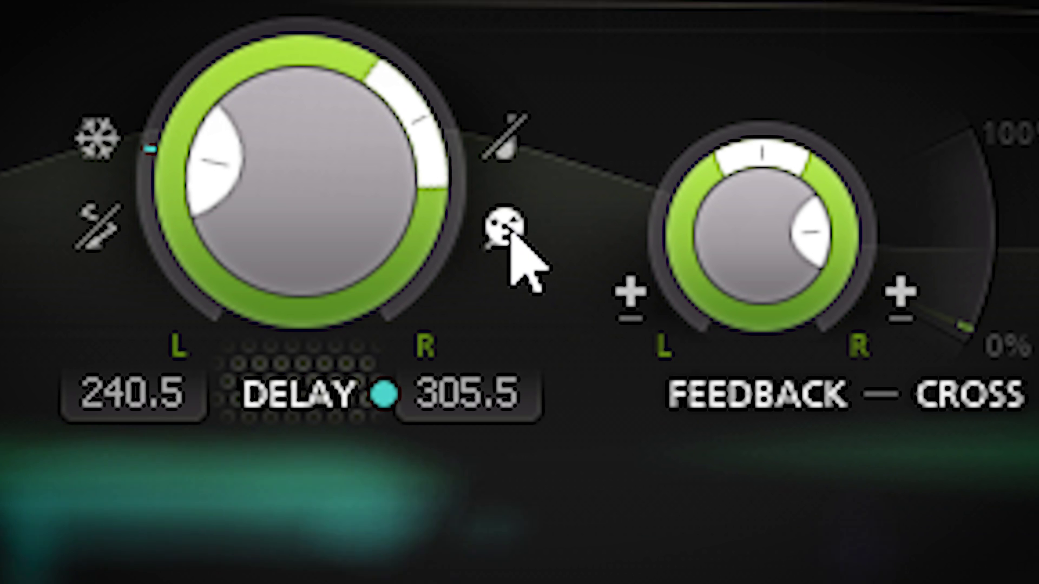
# - Select the Tape delay mode and sweep the Delay Time, ending at 233.1 ms
pyautogui.click(510, 233)
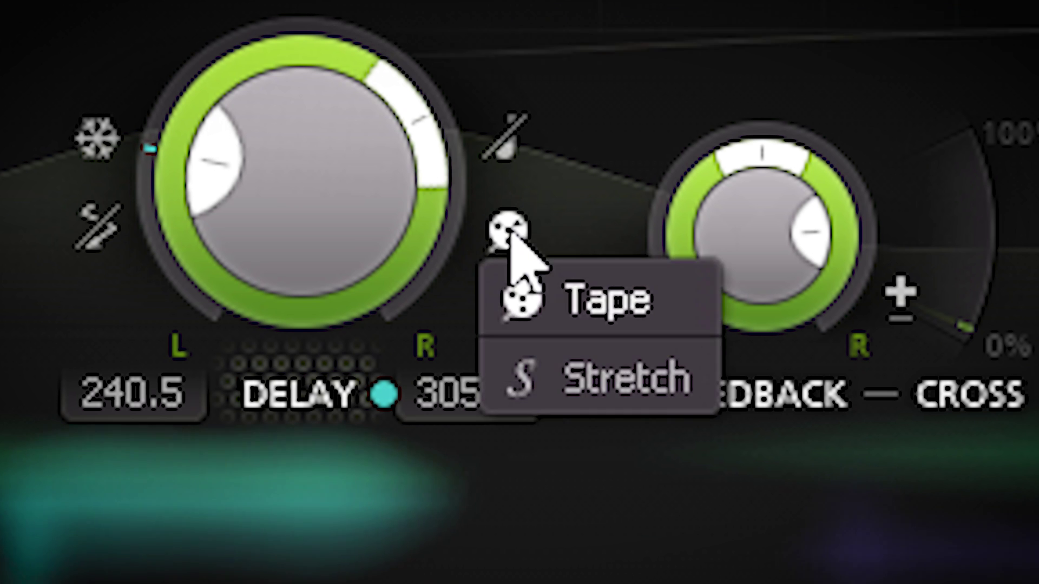
pyautogui.click(580, 304)
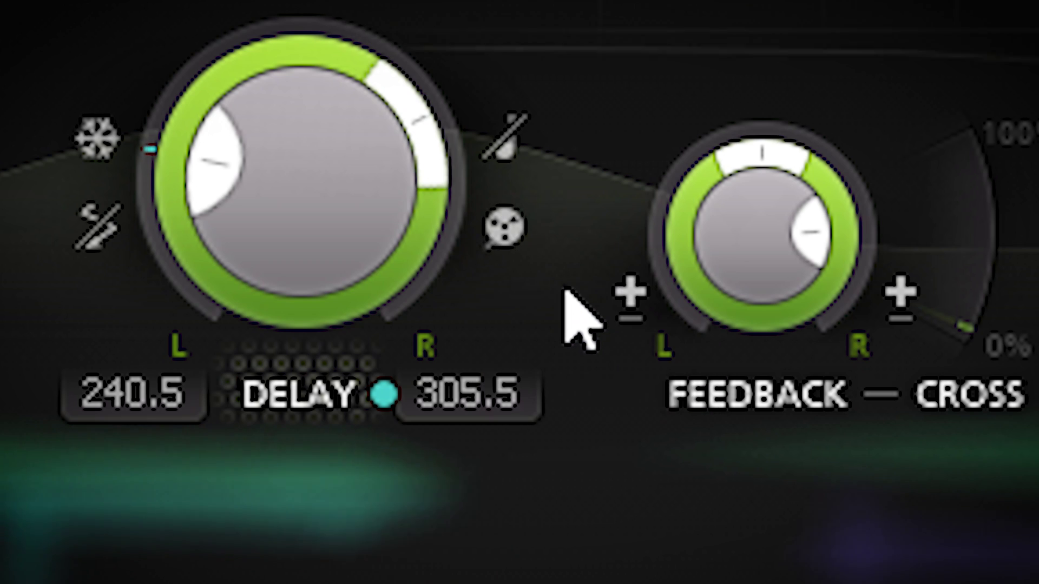
pyautogui.moveTo(295, 216); pyautogui.dragTo(288, 141)
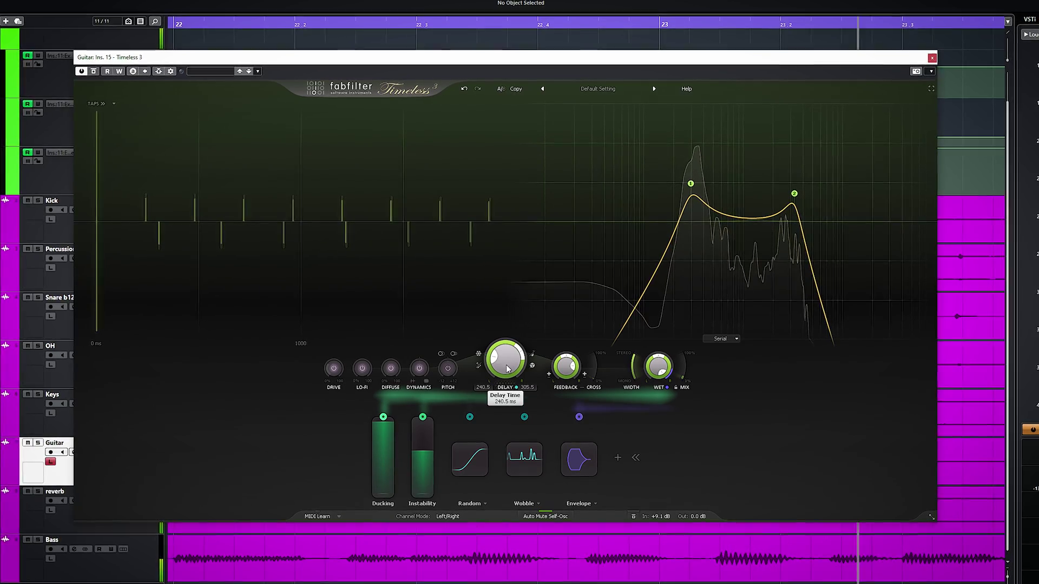
pyautogui.moveTo(503, 355); pyautogui.dragTo(495, 370)
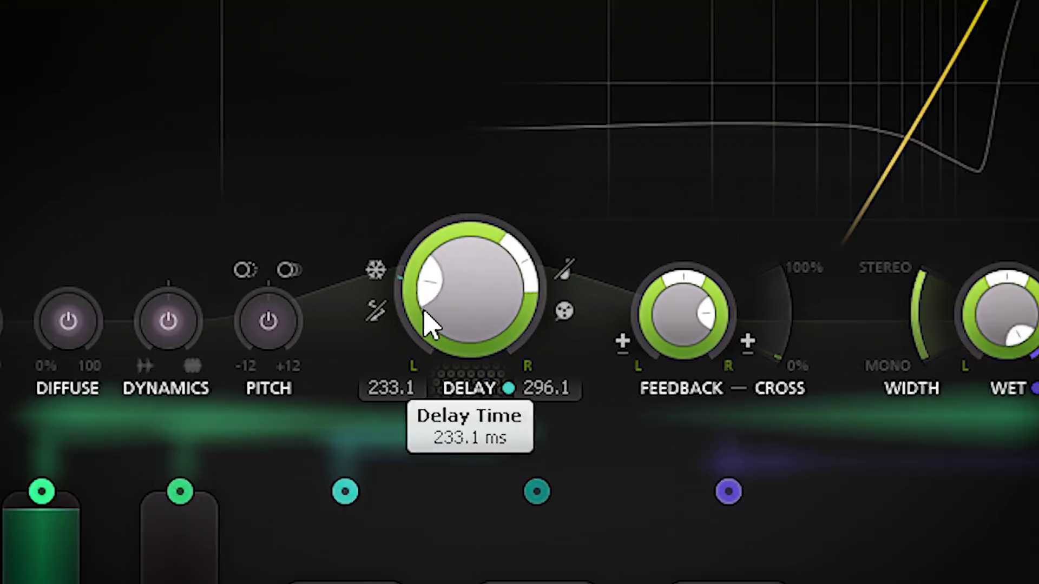
# - Switch the delay mode to Stretch and sweep the Delay Time, ending with the right channel at 385.6 ms
pyautogui.click(533, 370)
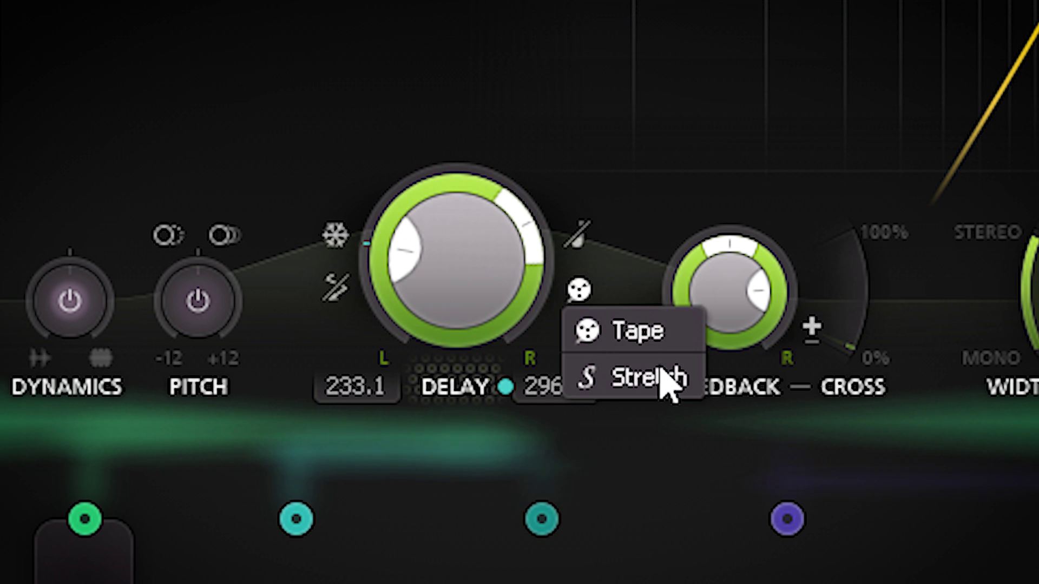
pyautogui.click(661, 377)
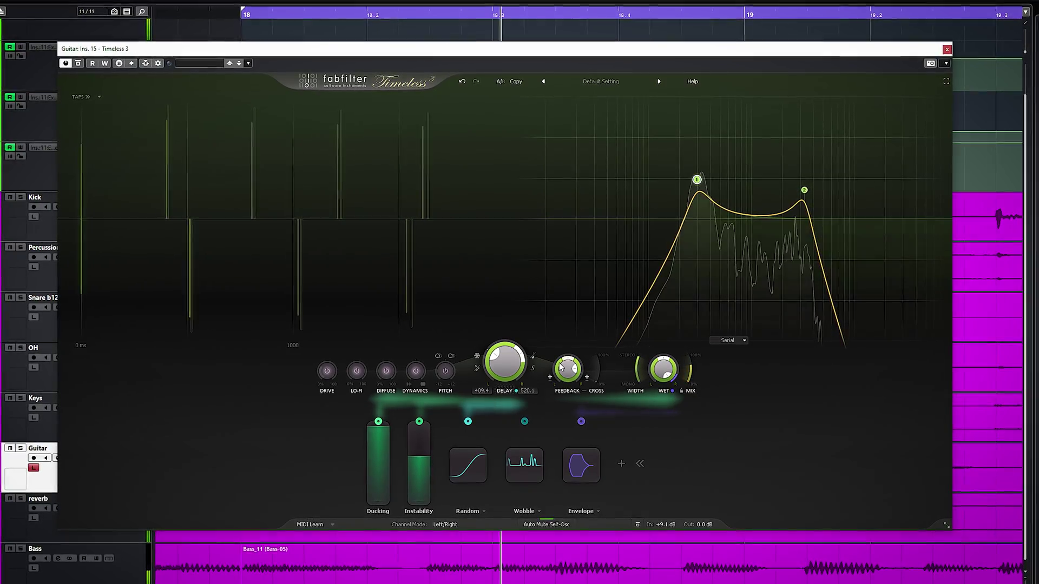
pyautogui.moveTo(504, 377); pyautogui.dragTo(634, 424)
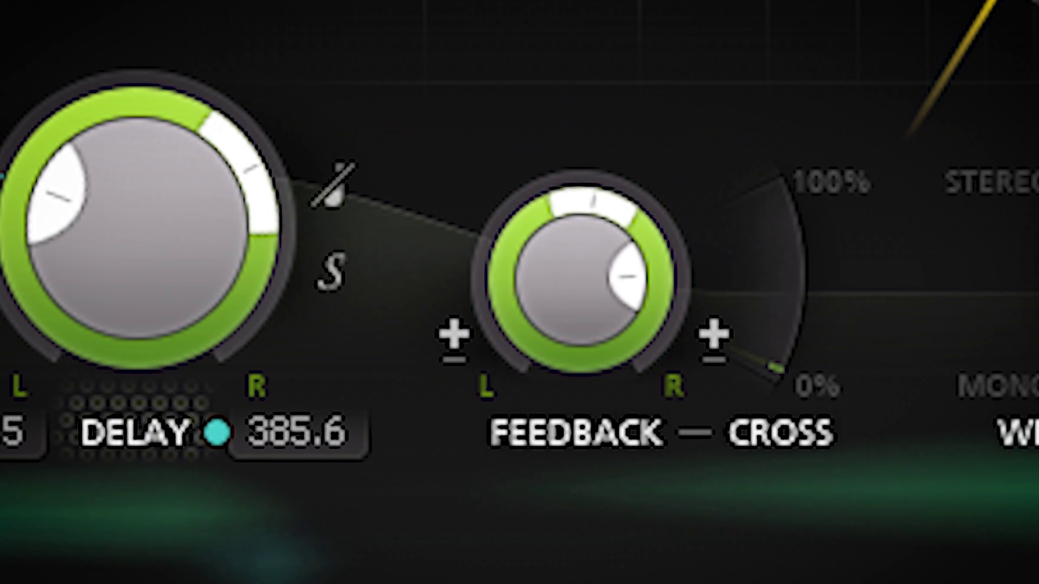
# - Raise the Feedback Cross Mix to about 80.4% and readjust it
pyautogui.moveTo(761, 313); pyautogui.dragTo(794, 0)
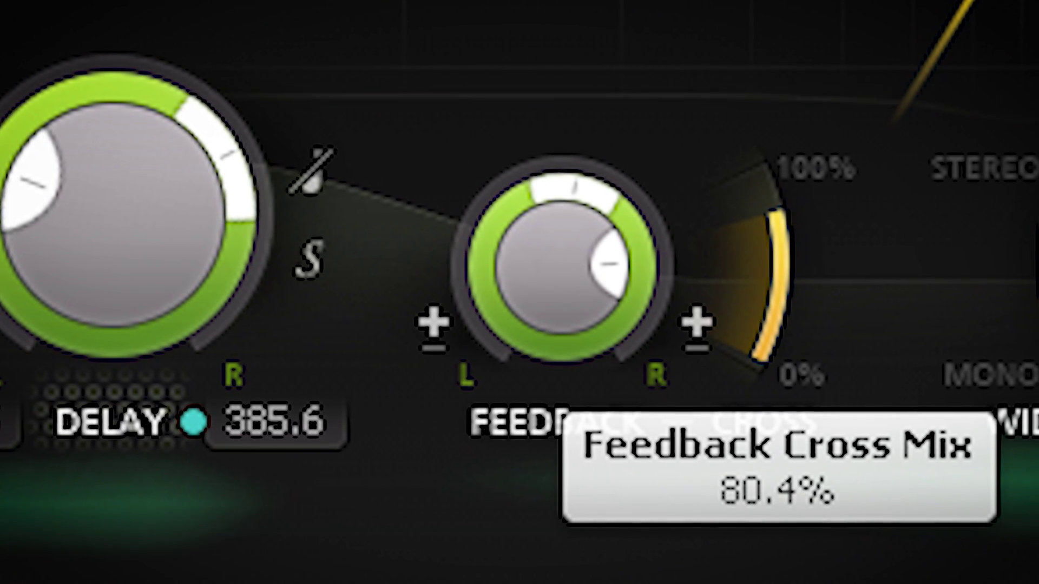
pyautogui.moveTo(793, 0); pyautogui.dragTo(810, 123)
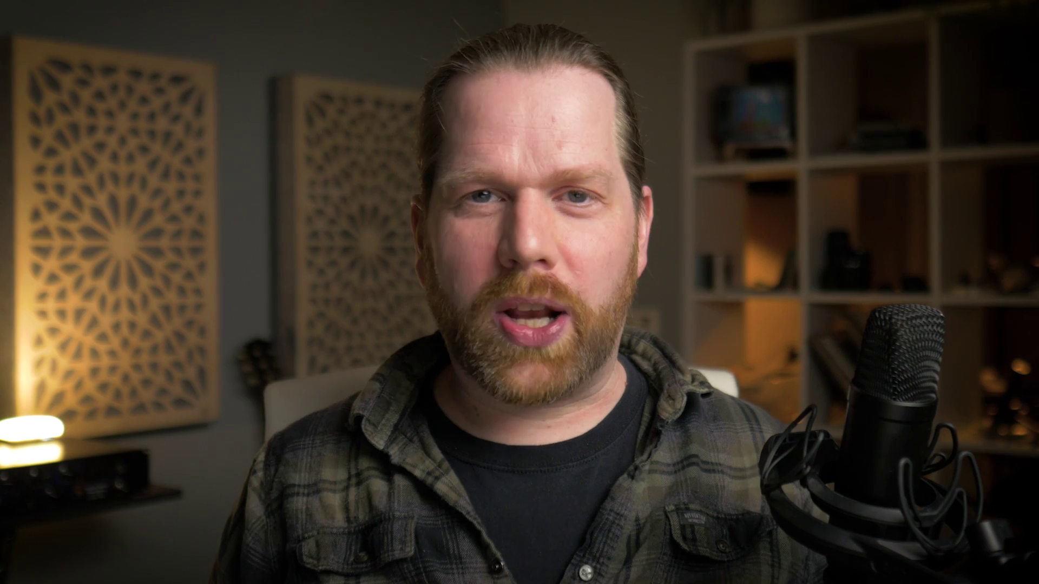
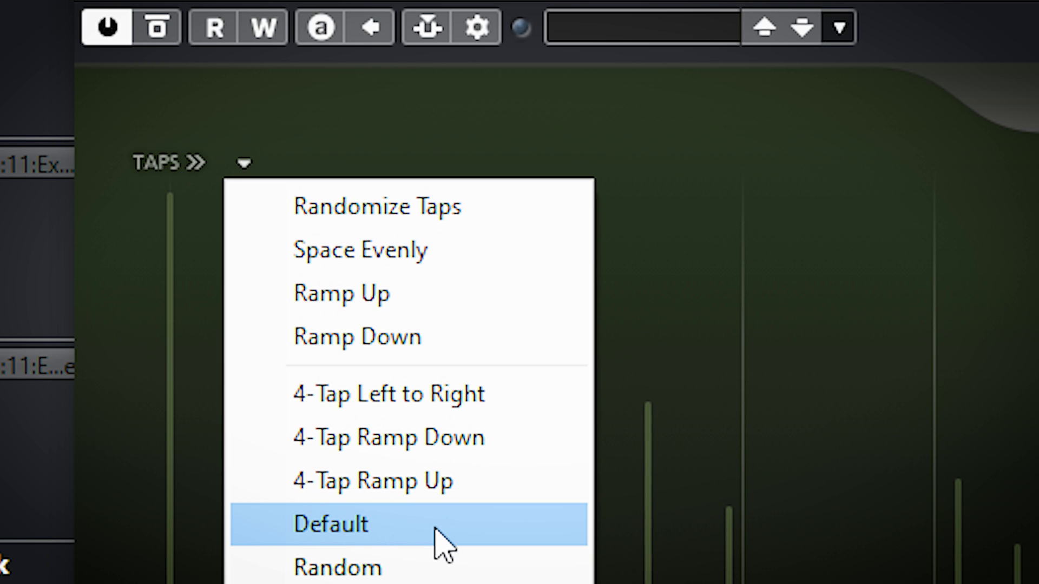
# - Open the tap editor and add three taps, at 12.4%, 32.9% and just past the middle of the delay
pyautogui.click(196, 162)
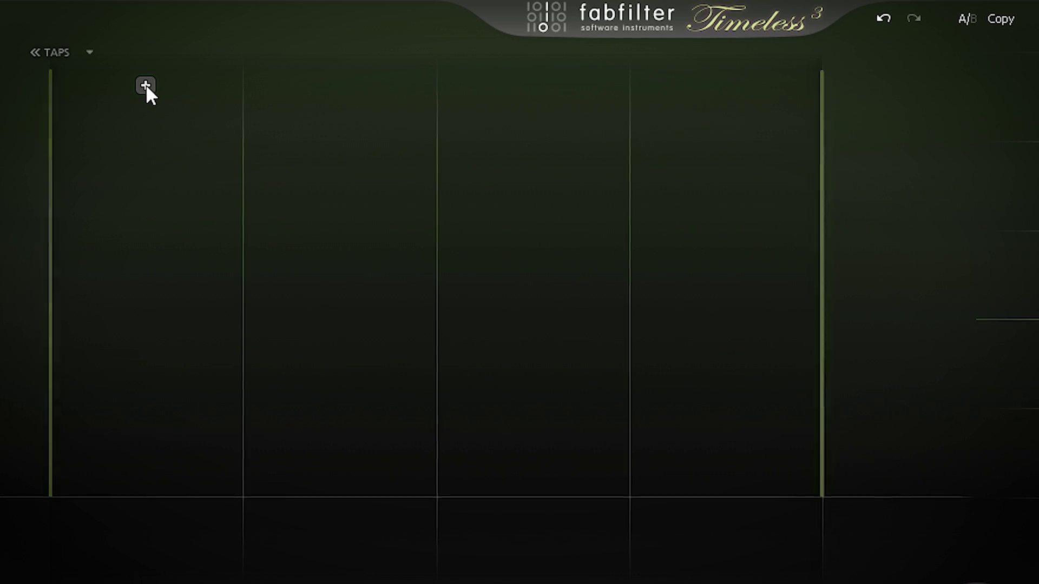
pyautogui.click(145, 84)
pyautogui.click(305, 85)
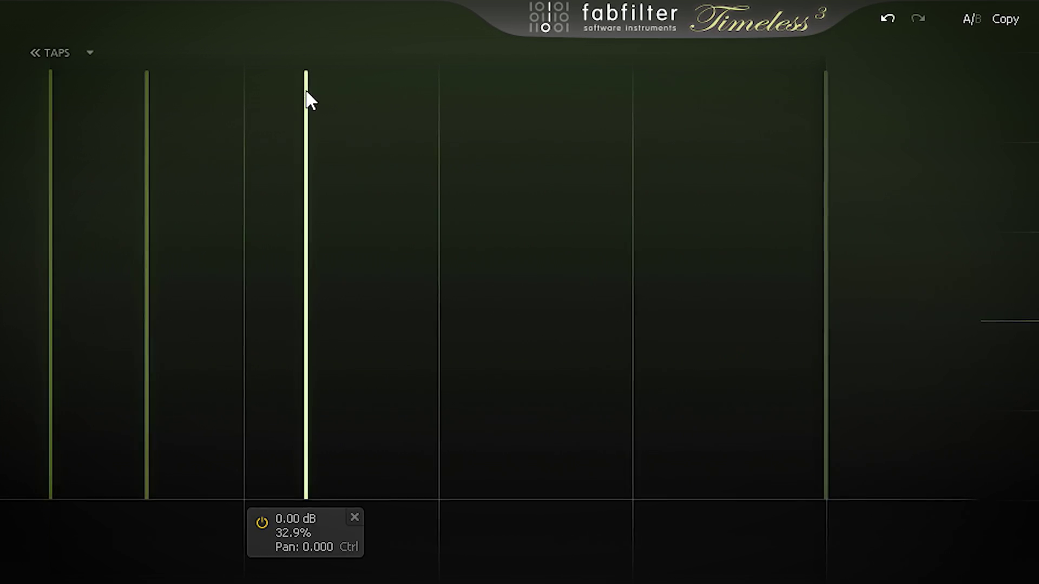
pyautogui.click(490, 86)
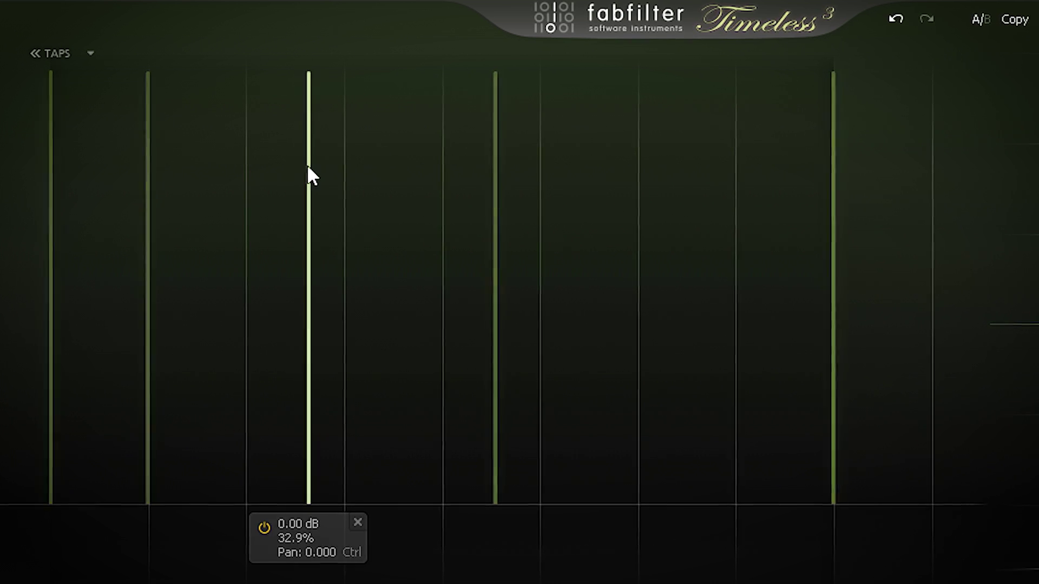
# - Spread the three added taps out to about 23.5%, 47.6% and 83% of the delay
pyautogui.moveTo(308, 176)
pyautogui.mouseDown()
pyautogui.moveTo(413, 186)
pyautogui.moveTo(310, 179)
pyautogui.mouseUp()
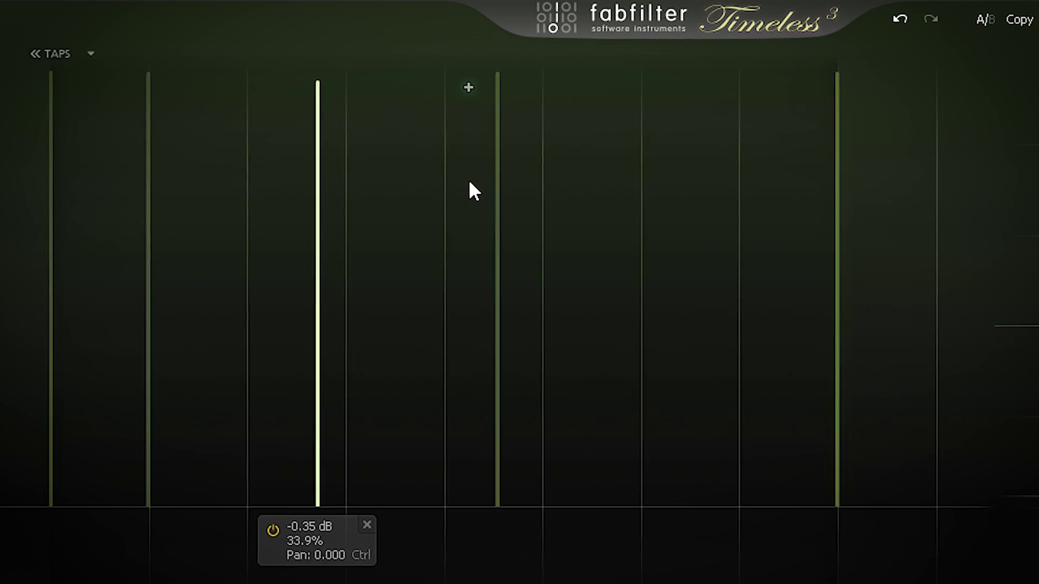
pyautogui.moveTo(499, 179); pyautogui.dragTo(367, 174)
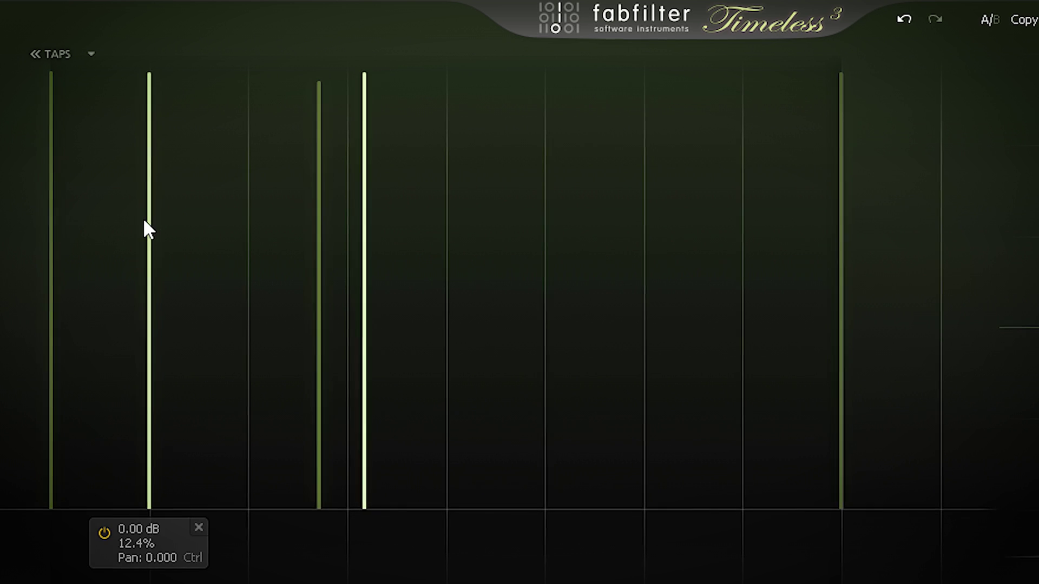
pyautogui.moveTo(156, 229); pyautogui.dragTo(244, 233)
pyautogui.moveTo(373, 235); pyautogui.dragTo(714, 255)
pyautogui.moveTo(326, 264); pyautogui.dragTo(435, 266)
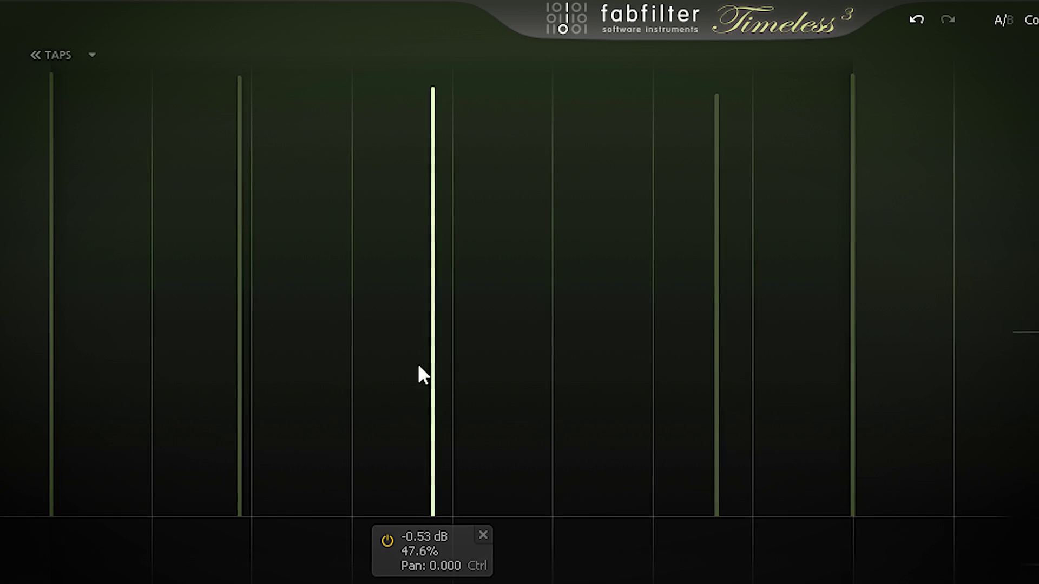
# - Lower the middle tap's level to -11.57 dB and the first added tap's level to -11.65 dB
pyautogui.moveTo(432, 347); pyautogui.dragTo(435, 549)
pyautogui.moveTo(241, 316); pyautogui.dragTo(237, 509)
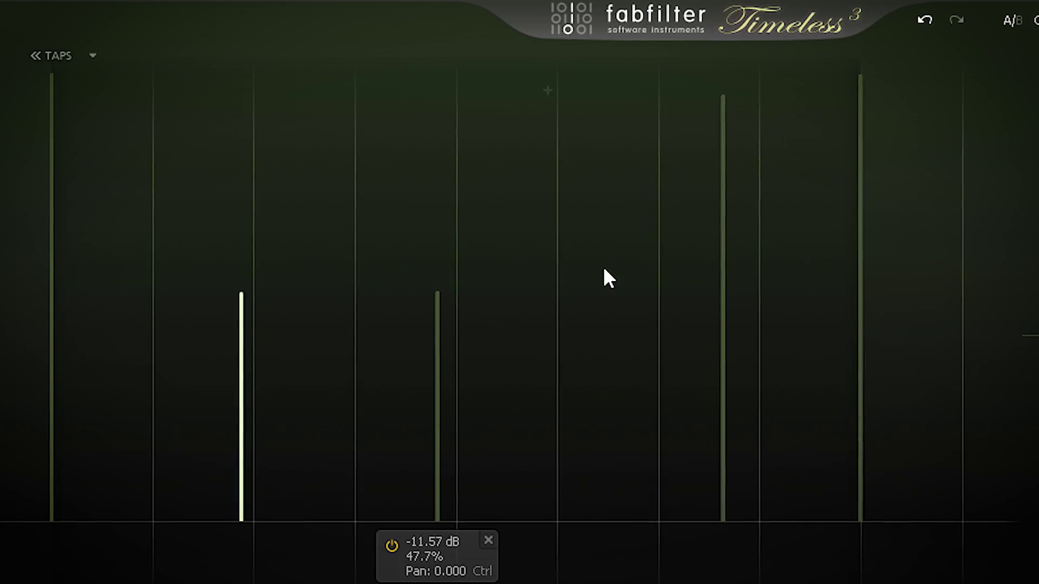
pyautogui.moveTo(714, 208); pyautogui.dragTo(726, 216)
# - Set the middle added tap to -0.53 dB at 40.6% and the last added tap to -9.79 dB at 79.3%
pyautogui.moveTo(443, 378); pyautogui.dragTo(439, 187)
pyautogui.moveTo(735, 197); pyautogui.dragTo(707, 355)
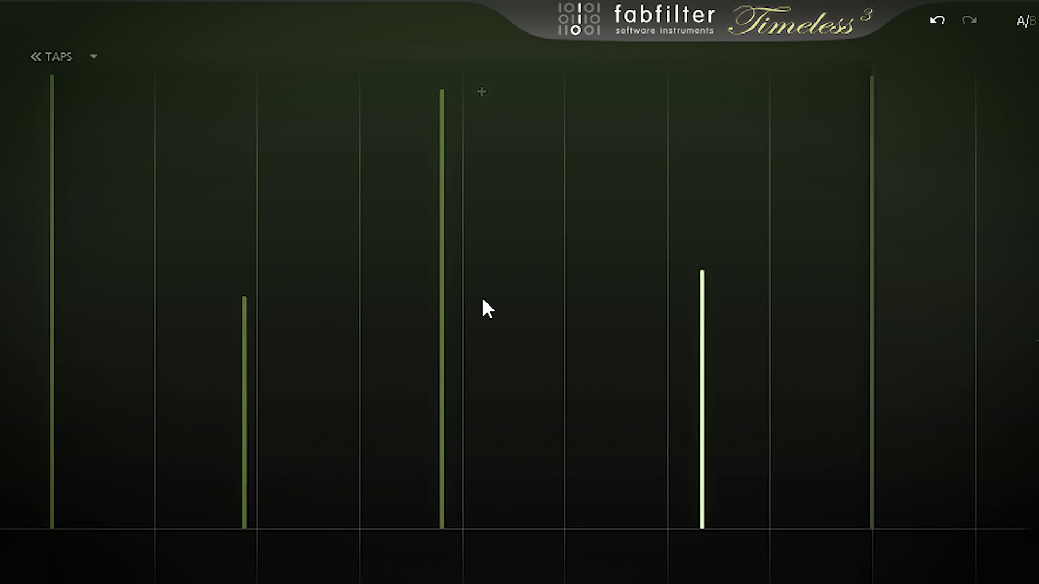
pyautogui.moveTo(443, 311); pyautogui.dragTo(385, 311)
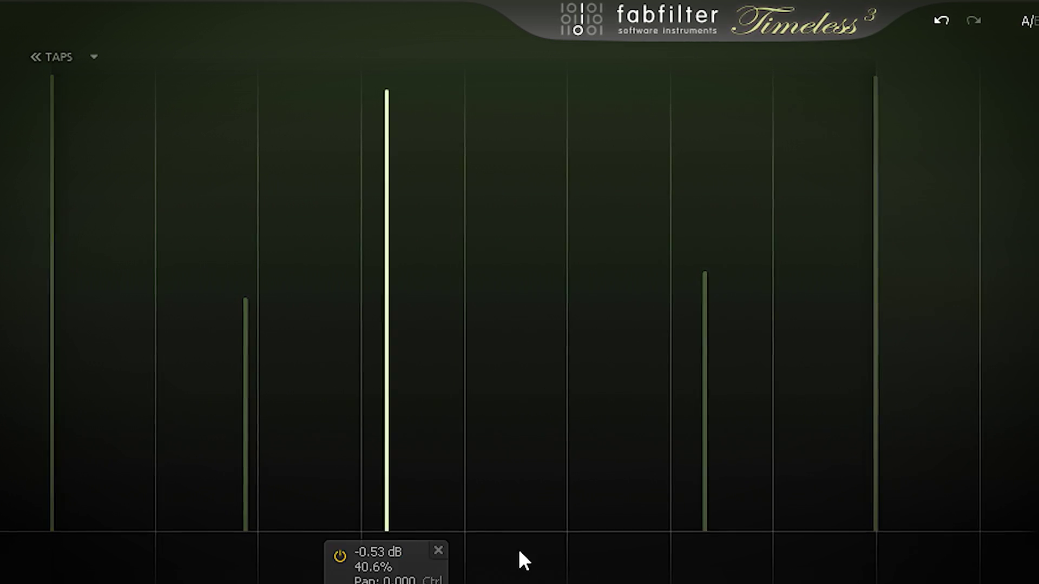
# - Pan the 40.6% tap fully right, the 79.3% and 23.5% taps fully left, and the final 100% tap to the right
pyautogui.moveTo(329, 447); pyautogui.dragTo(696, 454)
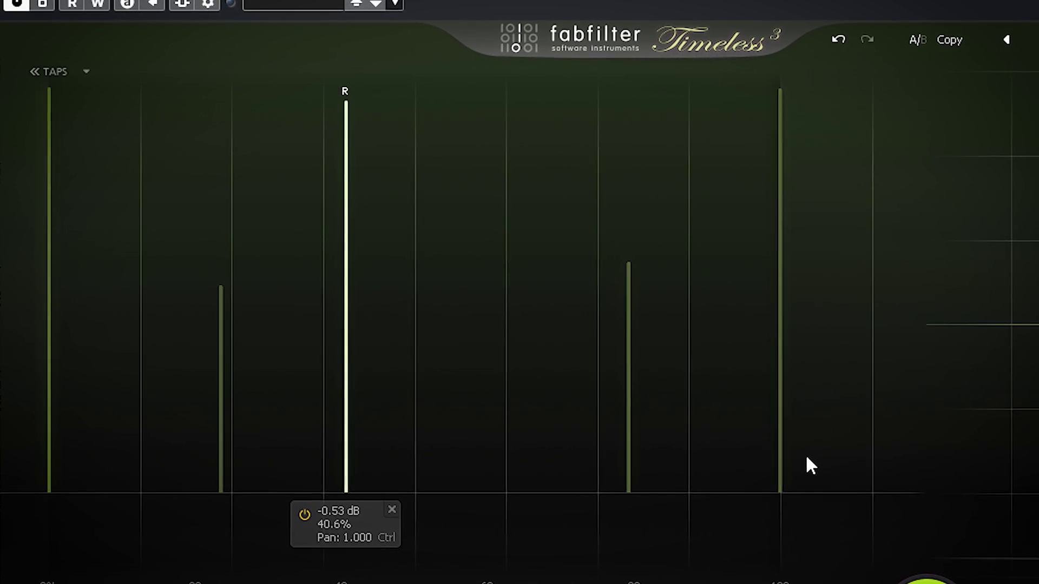
pyautogui.moveTo(648, 422); pyautogui.dragTo(357, 427)
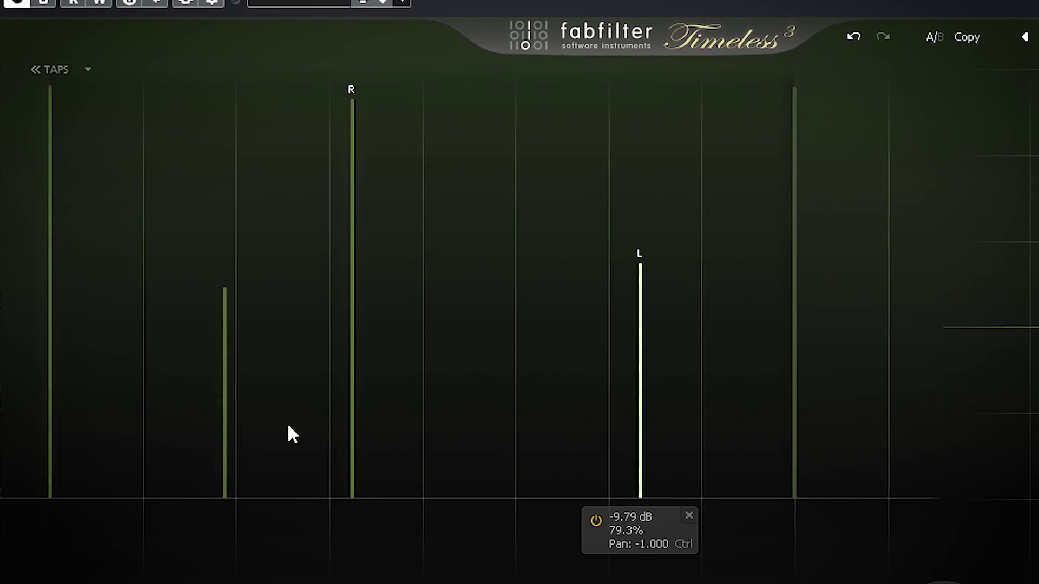
pyautogui.moveTo(220, 416); pyautogui.dragTo(2, 436)
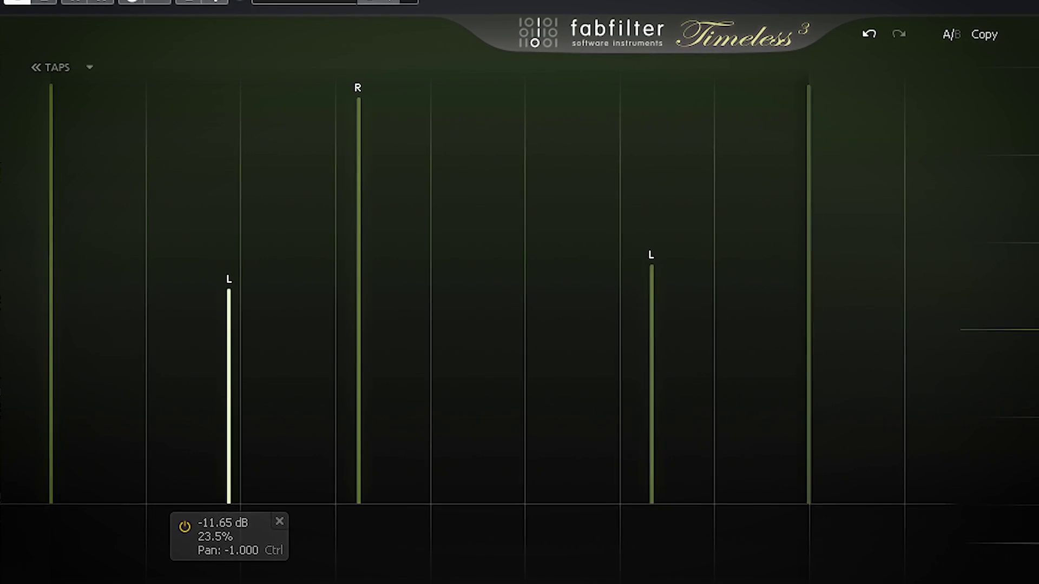
pyautogui.moveTo(820, 369); pyautogui.dragTo(962, 414)
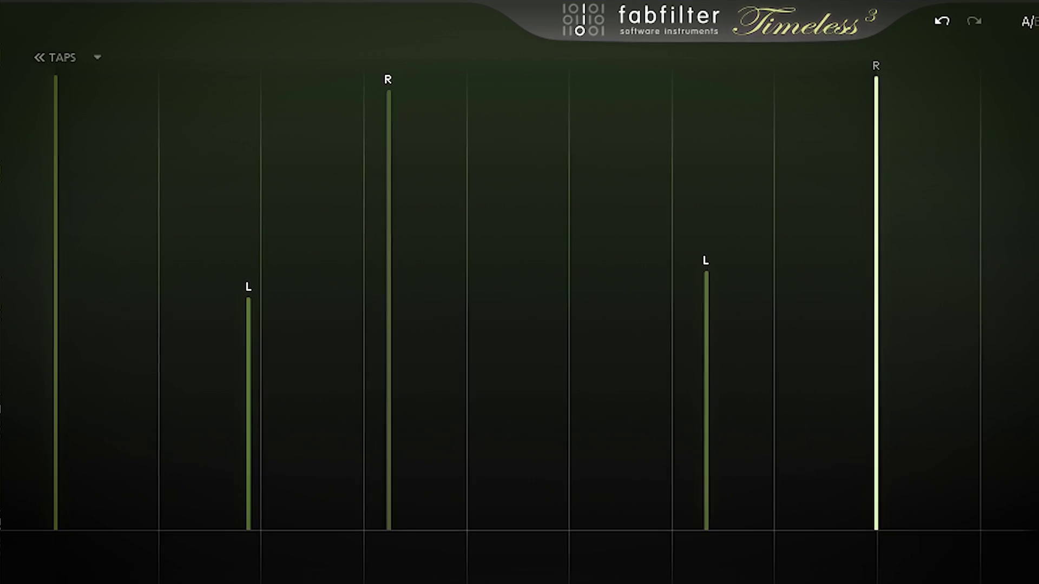
# - Load the Default Setting preset and expand the modulation section to show all its sources
pyautogui.click(587, 119)
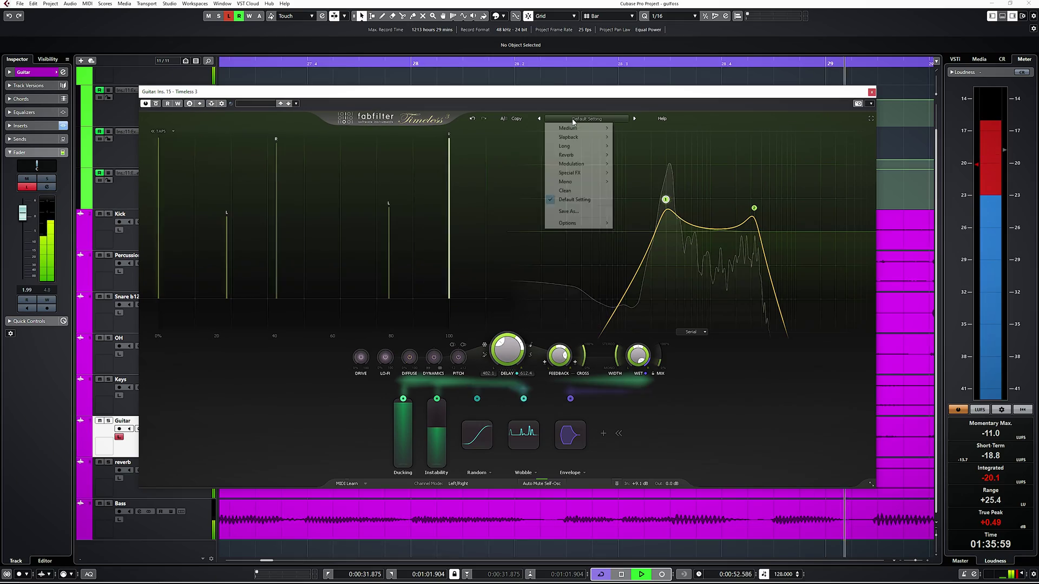
pyautogui.click(574, 199)
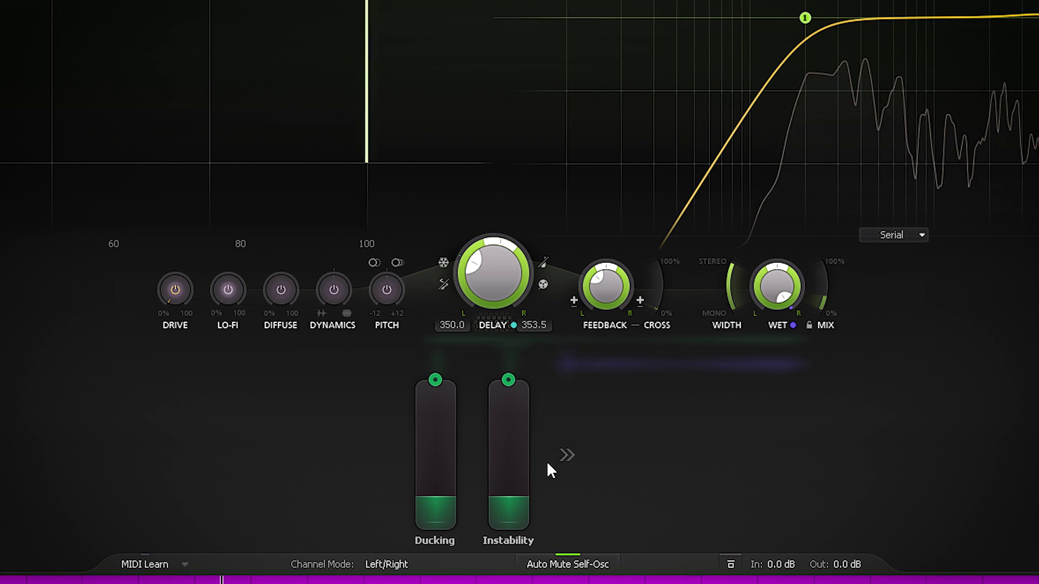
pyautogui.click(565, 457)
# - Look through the modulation sources that can be added and the options of the Wobble source
pyautogui.click(702, 456)
pyautogui.click(552, 517)
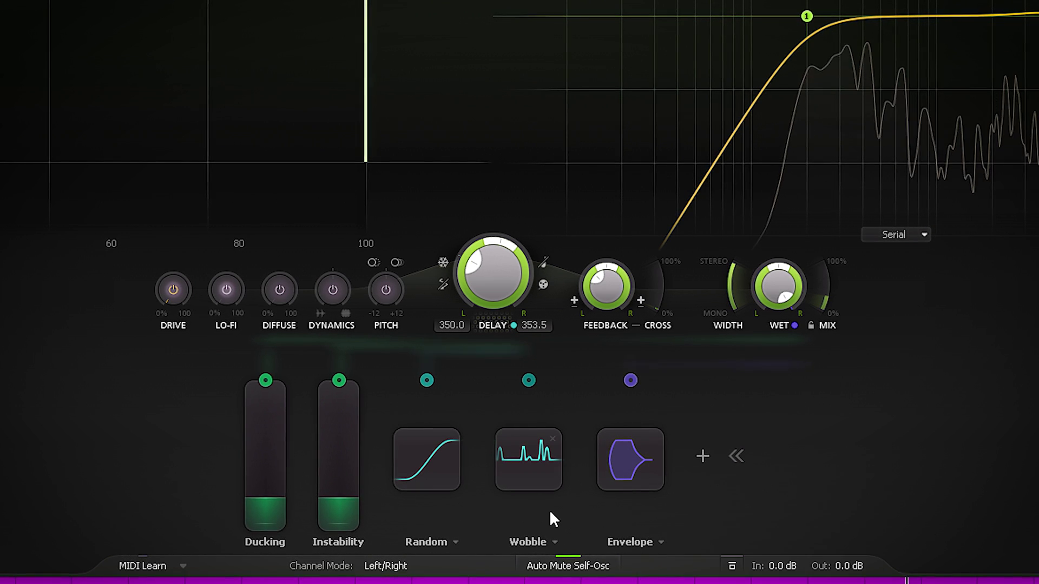
pyautogui.click(554, 542)
pyautogui.click(838, 410)
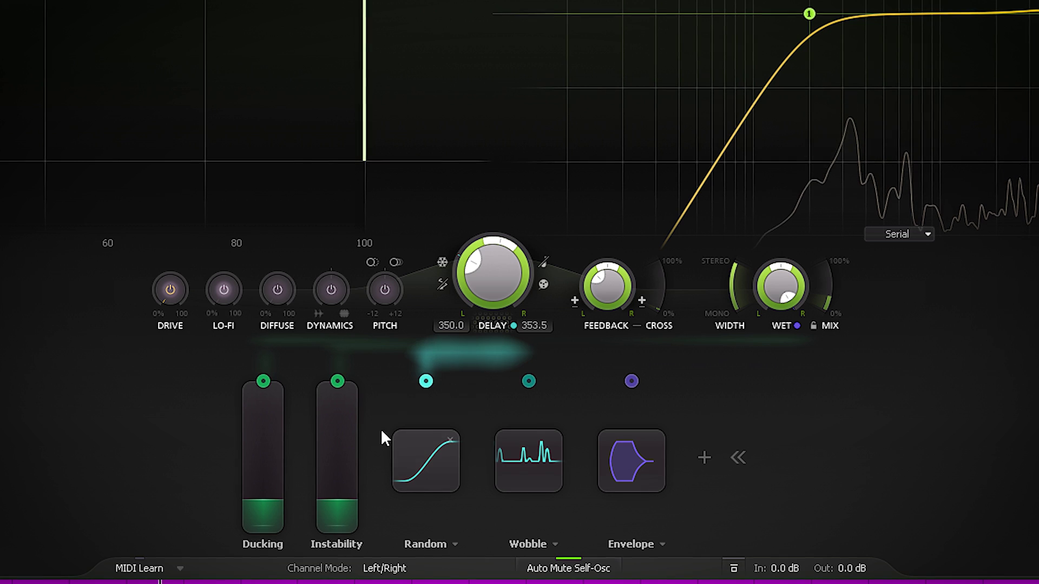
# - Assign Instability to modulate Drive at a slot level of 0.280, and assign Ducking to modulate Pitch
pyautogui.moveTo(338, 382); pyautogui.dragTo(158, 294)
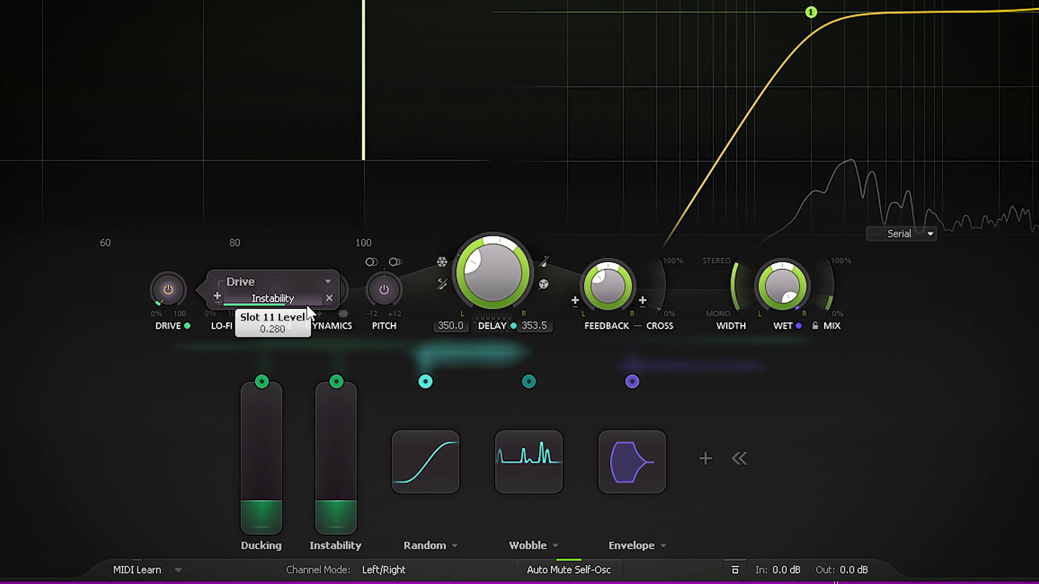
pyautogui.moveTo(261, 382); pyautogui.dragTo(389, 290)
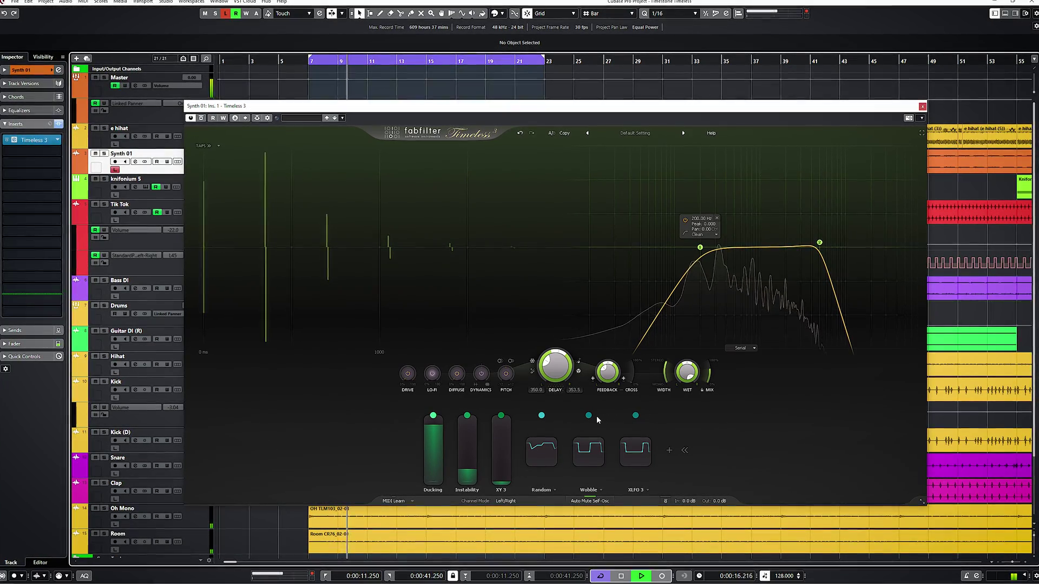
# - Assign Wobble to modulate Diffuse, raise its slot level, and expand the Wobble source's settings
pyautogui.moveTo(589, 416); pyautogui.dragTo(584, 403)
pyautogui.moveTo(466, 383); pyautogui.dragTo(522, 370)
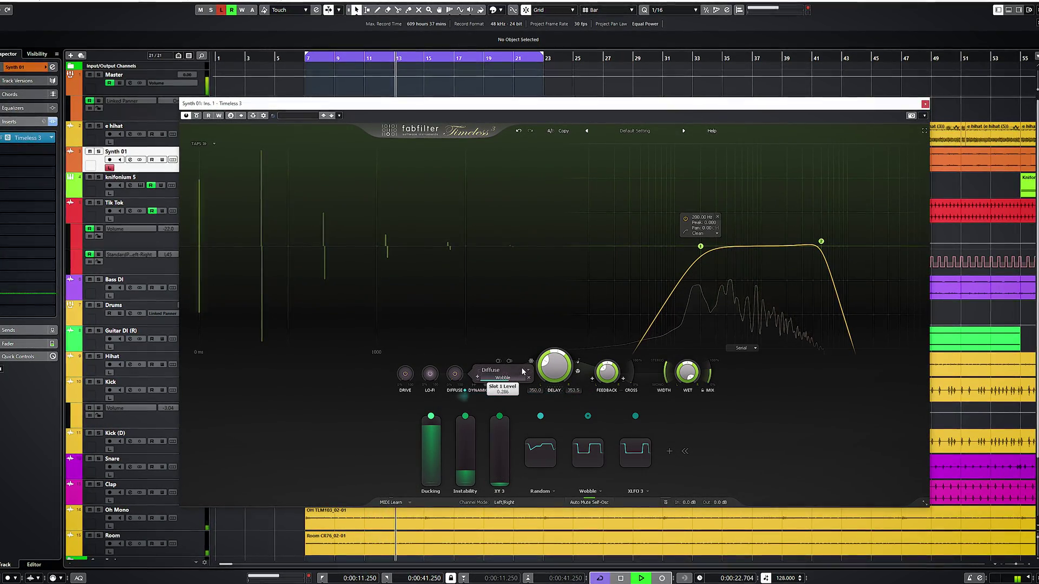
pyautogui.click(595, 466)
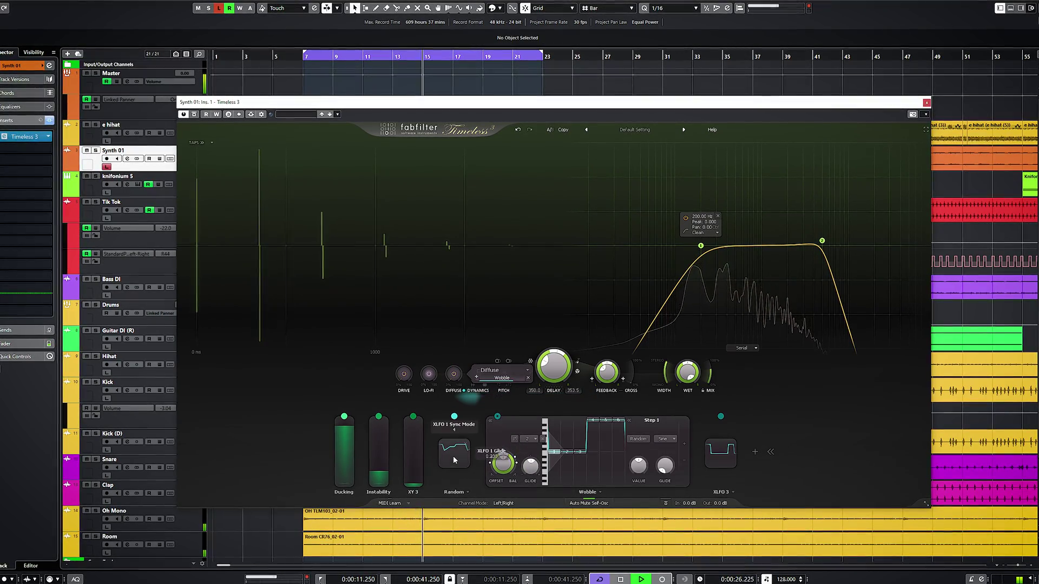
# - Expand the Random source and assign it to modulate both Diffuse and Pitch Shift with small positive slot levels
pyautogui.click(453, 456)
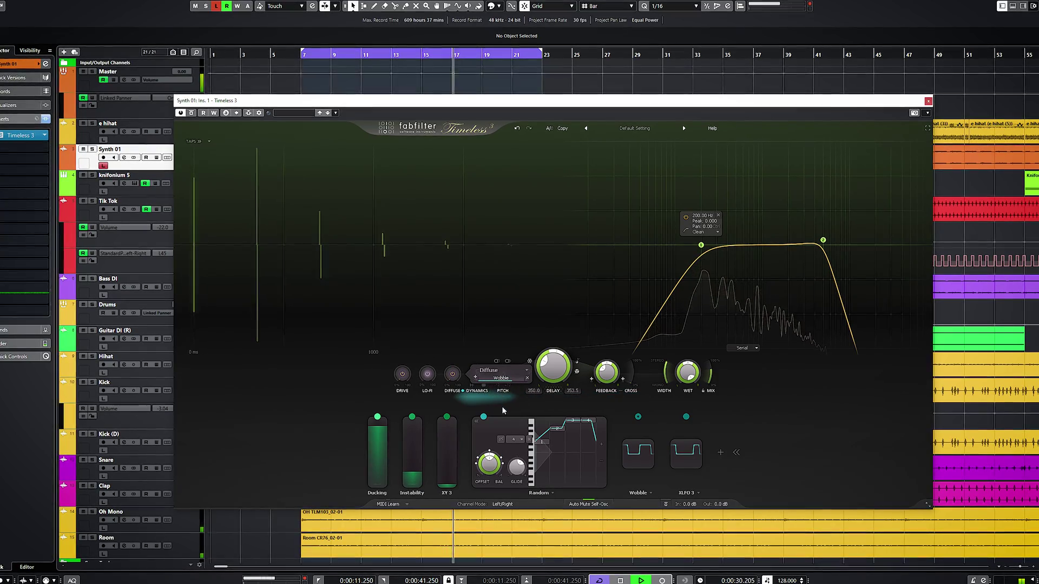
pyautogui.moveTo(483, 417); pyautogui.dragTo(509, 385)
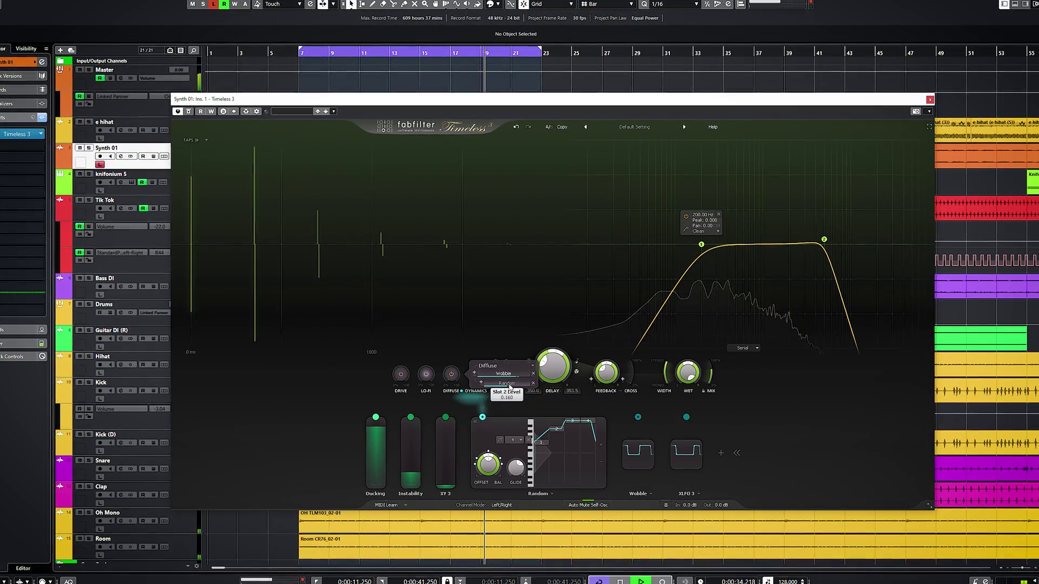
pyautogui.moveTo(516, 389); pyautogui.dragTo(517, 389)
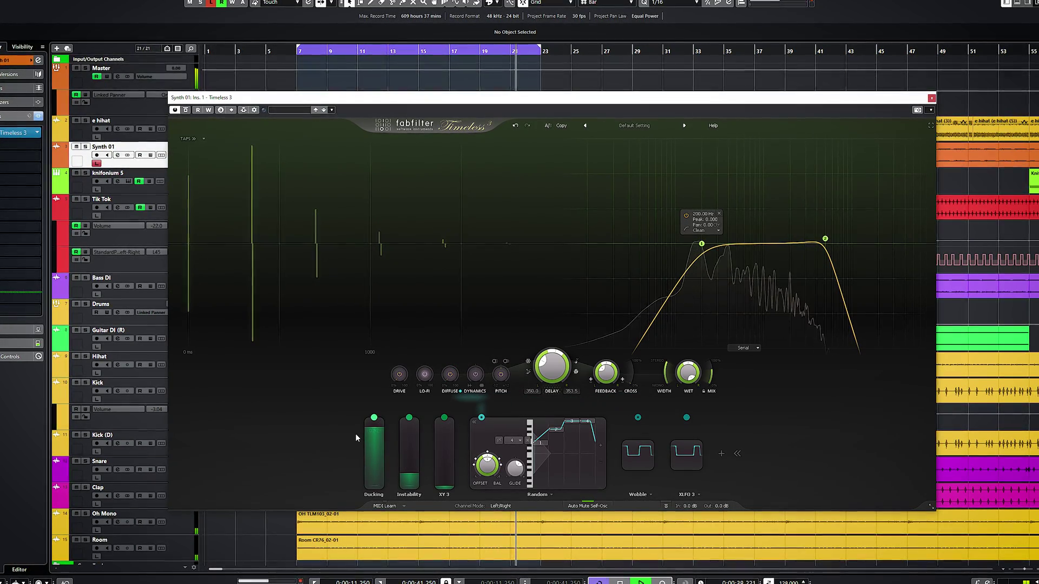
pyautogui.moveTo(480, 418); pyautogui.dragTo(506, 390)
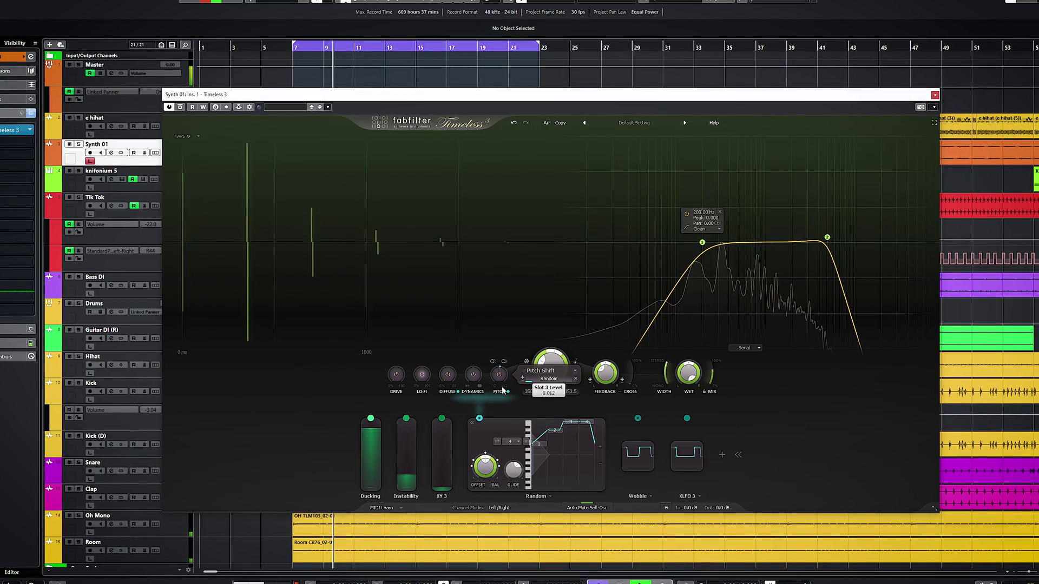
pyautogui.moveTo(504, 391); pyautogui.dragTo(503, 391)
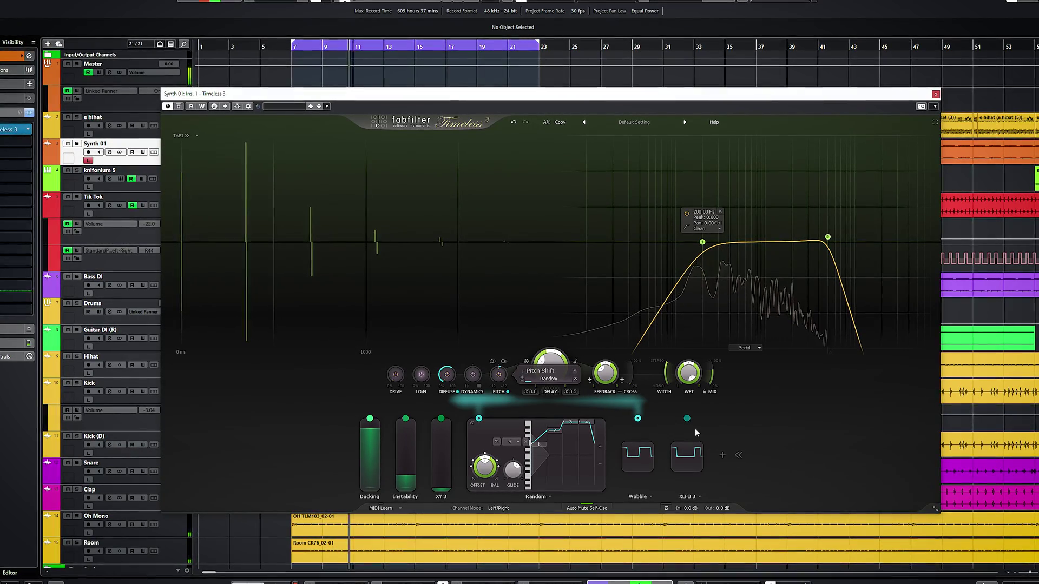
# - Assign XLFO 3 to modulate Feedback at a slot level of 0.464 and collapse the source's settings
pyautogui.click(687, 456)
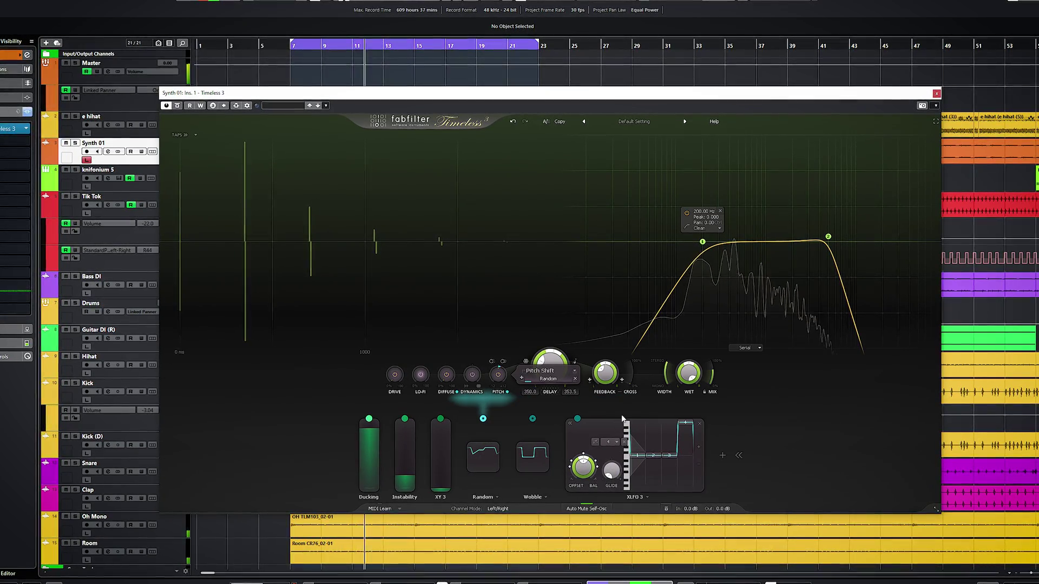
pyautogui.moveTo(576, 419); pyautogui.dragTo(609, 377)
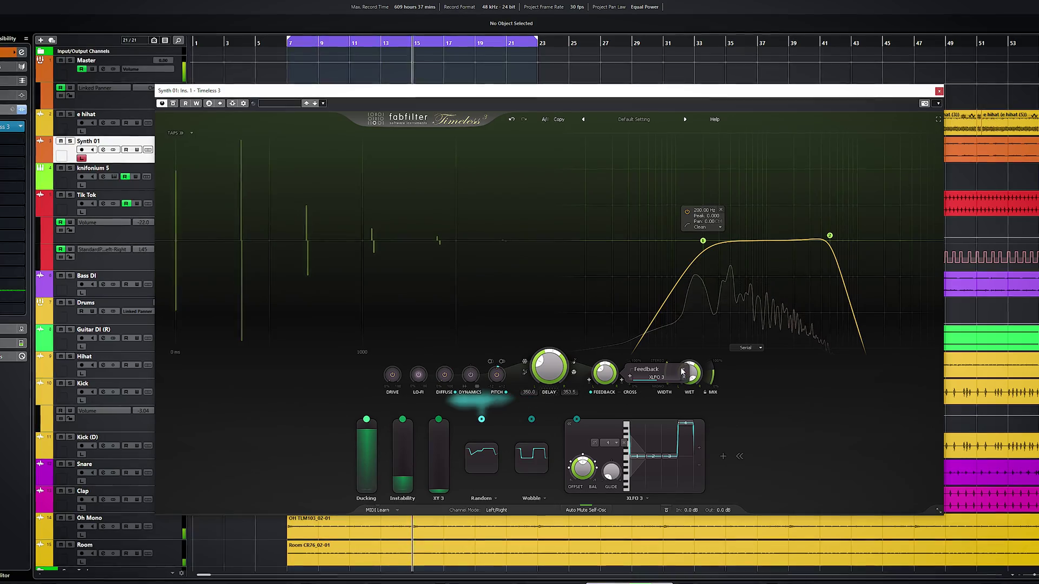
pyautogui.moveTo(663, 379)
pyautogui.moveTo(656, 382); pyautogui.dragTo(691, 384)
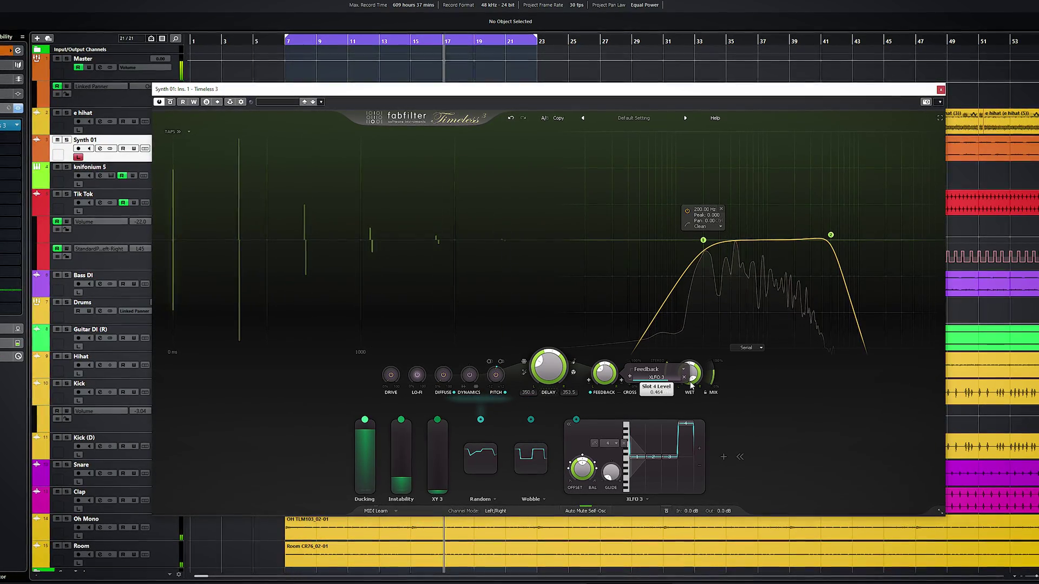
pyautogui.click(843, 463)
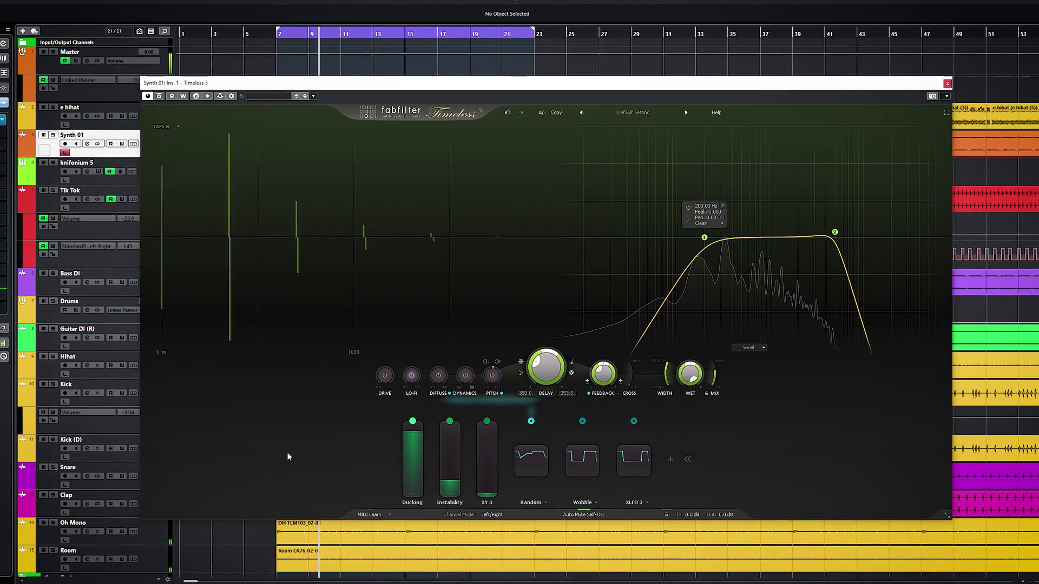
# - Load the Special FX preset Bright Octave Soup bM and set the Mix to 58.9%
pyautogui.click(635, 112)
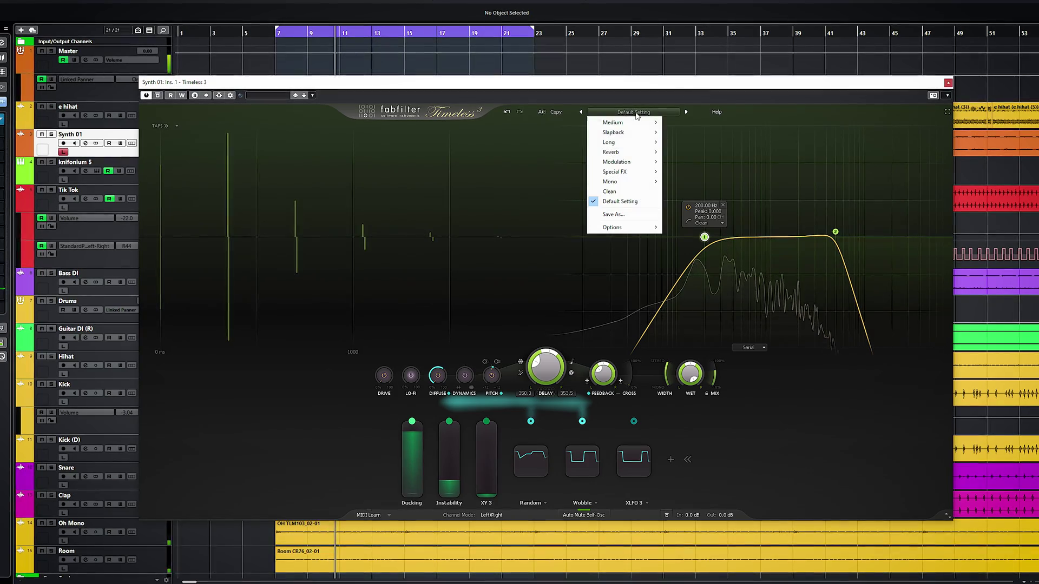
pyautogui.moveTo(614, 171)
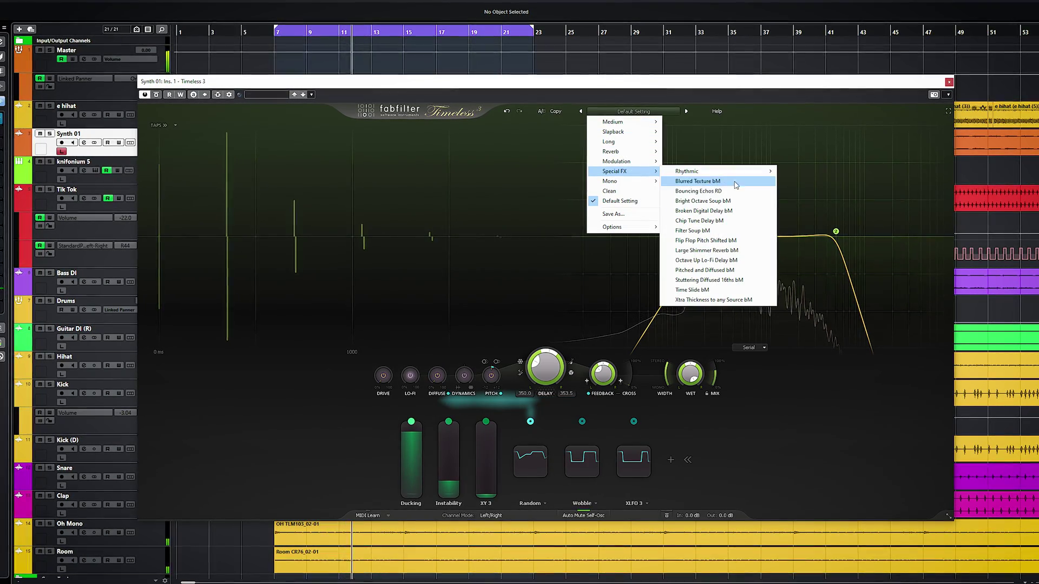
pyautogui.click(702, 201)
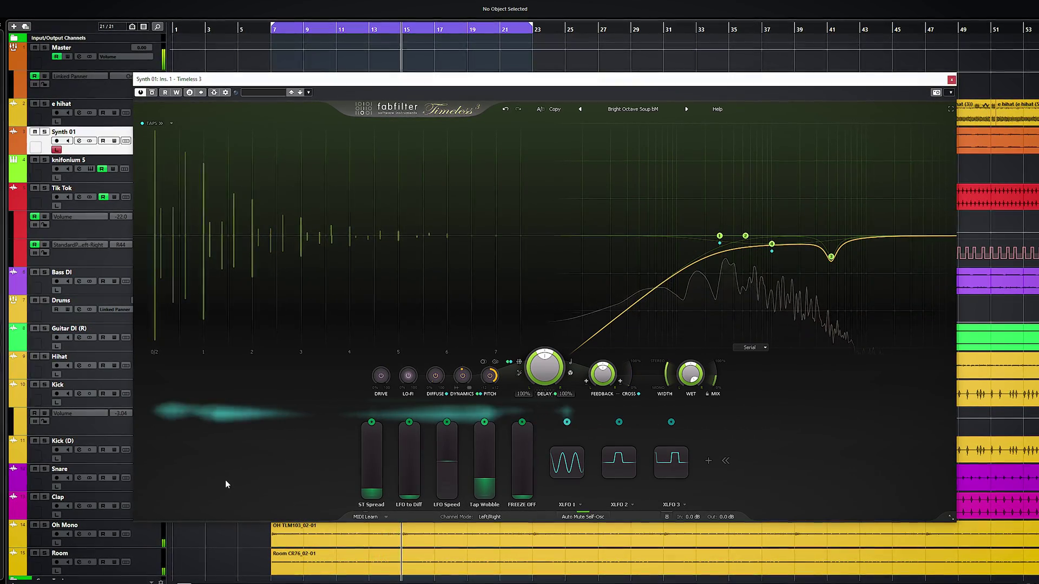
pyautogui.moveTo(715, 379); pyautogui.dragTo(702, 355)
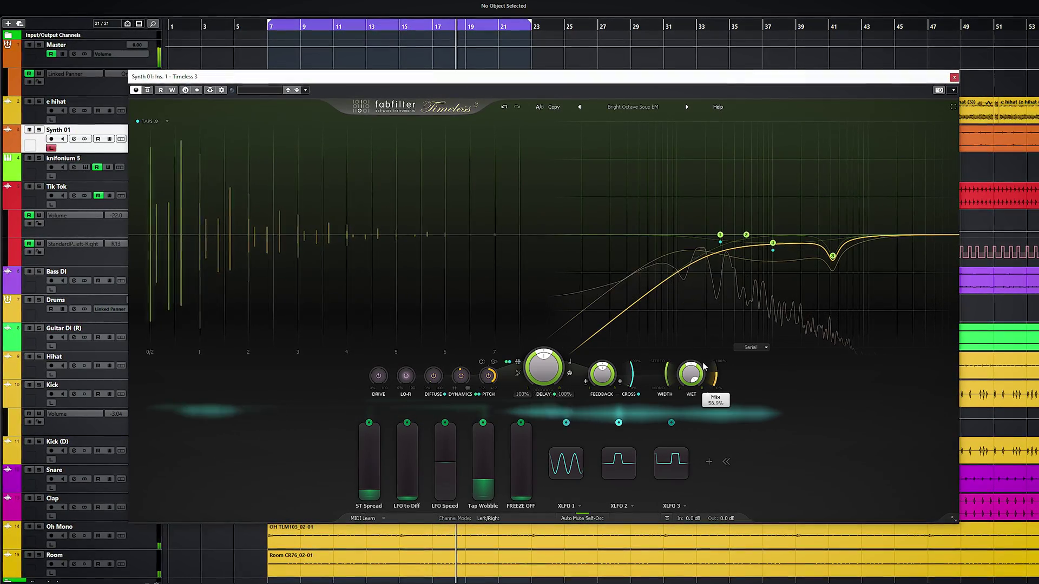
# - Load the Long preset Synth - Exploring Filters bM and set the Mix to 60.0%
pyautogui.click(633, 108)
pyautogui.moveTo(632, 139)
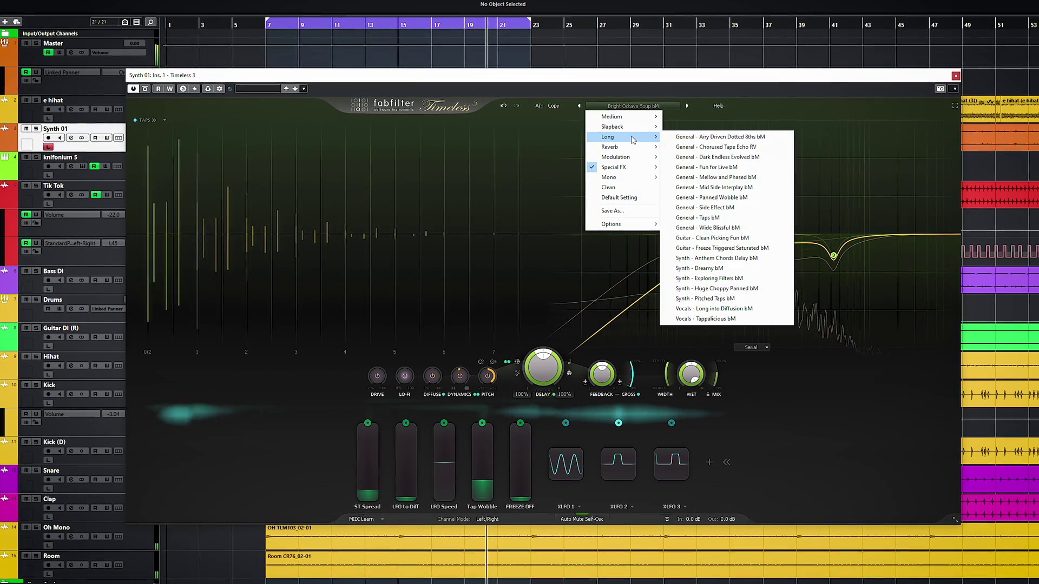
pyautogui.click(733, 278)
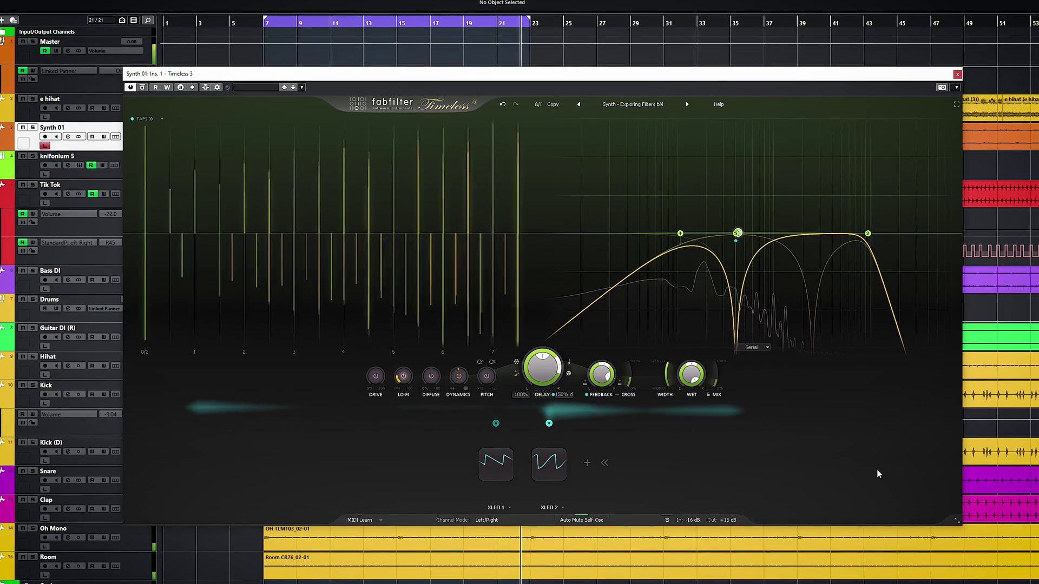
pyautogui.moveTo(715, 380)
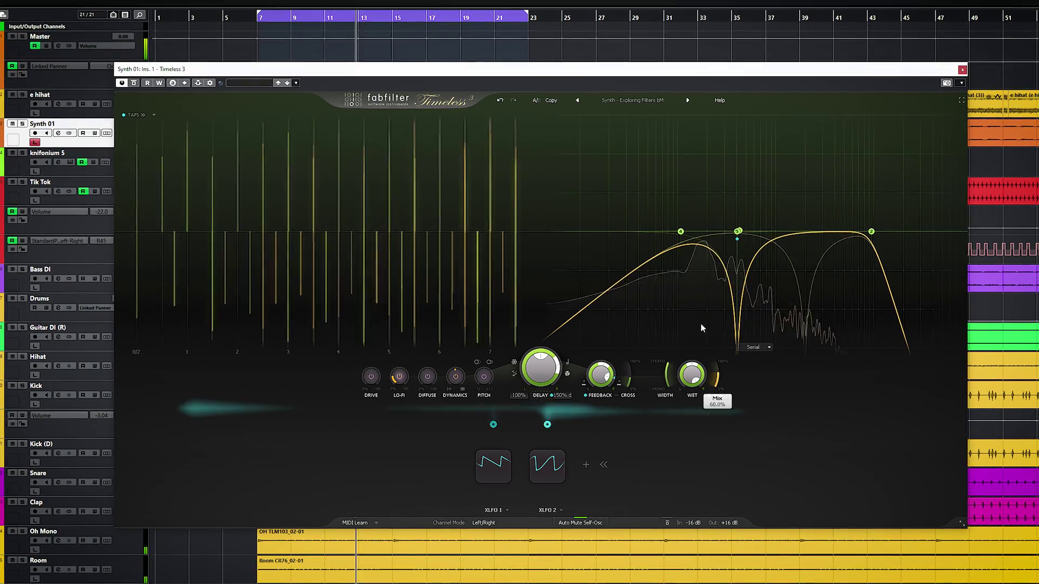
# - Load the Special FX preset Stuttering Diffused 16ths bM and raise the Mix
pyautogui.click(657, 102)
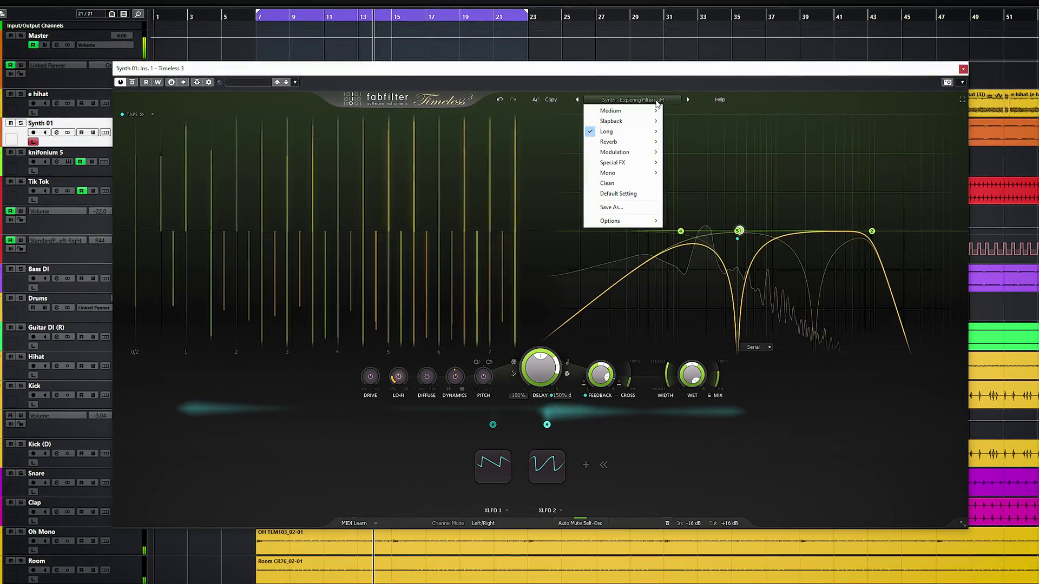
pyautogui.moveTo(625, 176)
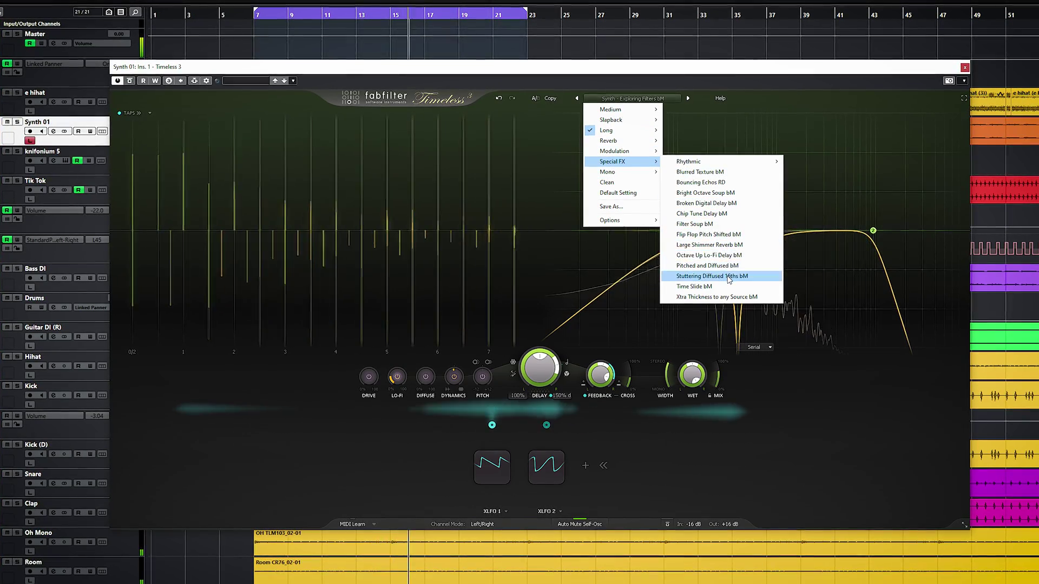
pyautogui.click(728, 276)
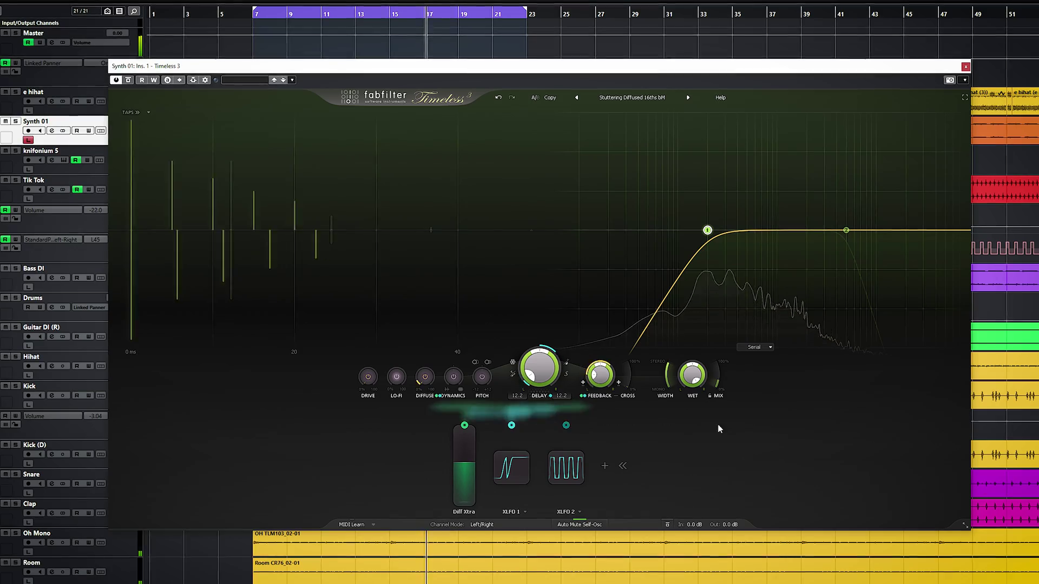
pyautogui.moveTo(717, 385)
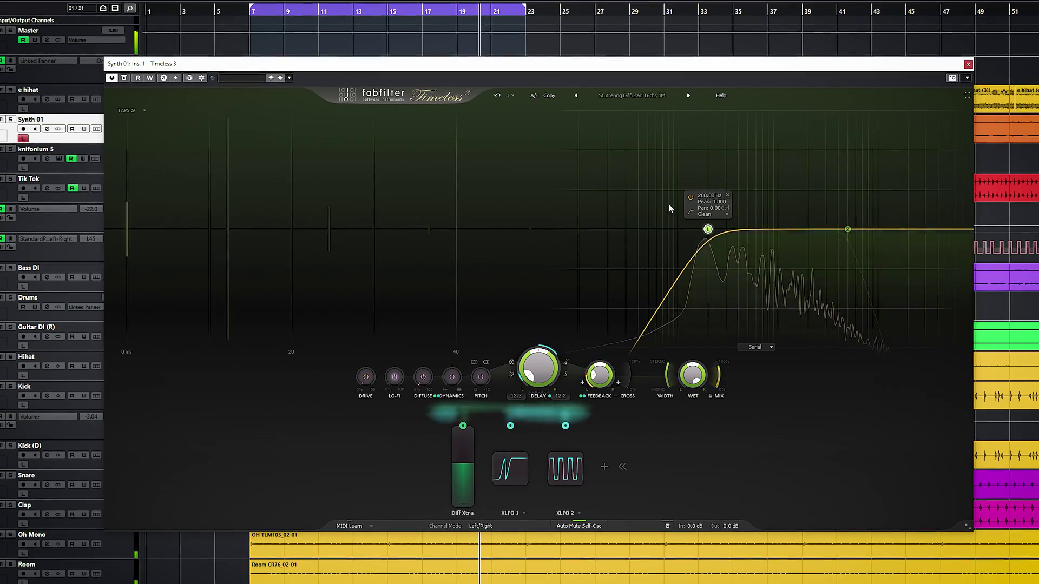
# - Load the Slapback preset Flexible Slapback Delay bM, set the Mix to 62.6%, and inspect its upper filter bands
pyautogui.click(645, 96)
pyautogui.moveTo(622, 116)
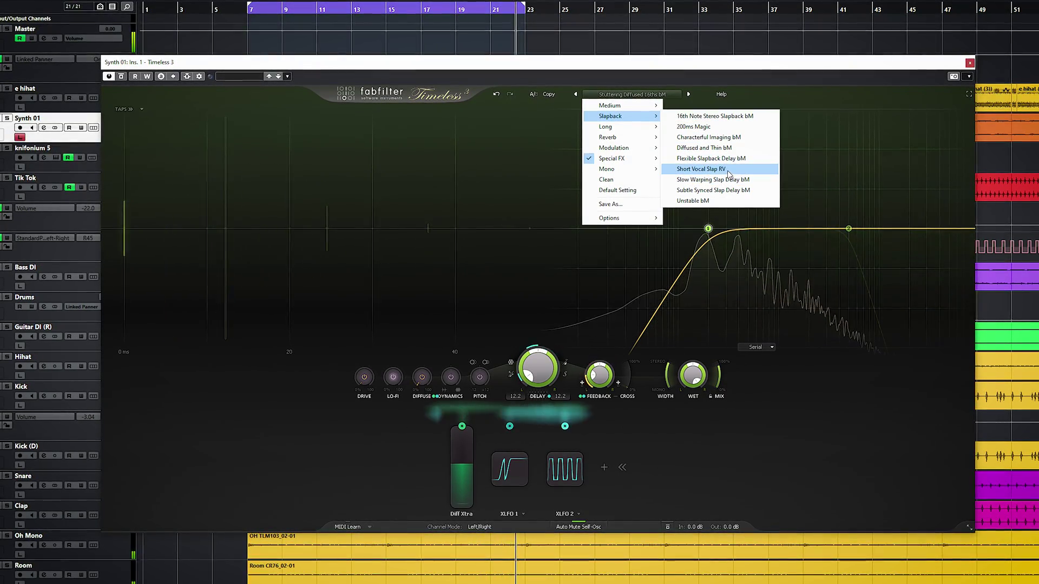
pyautogui.click(711, 158)
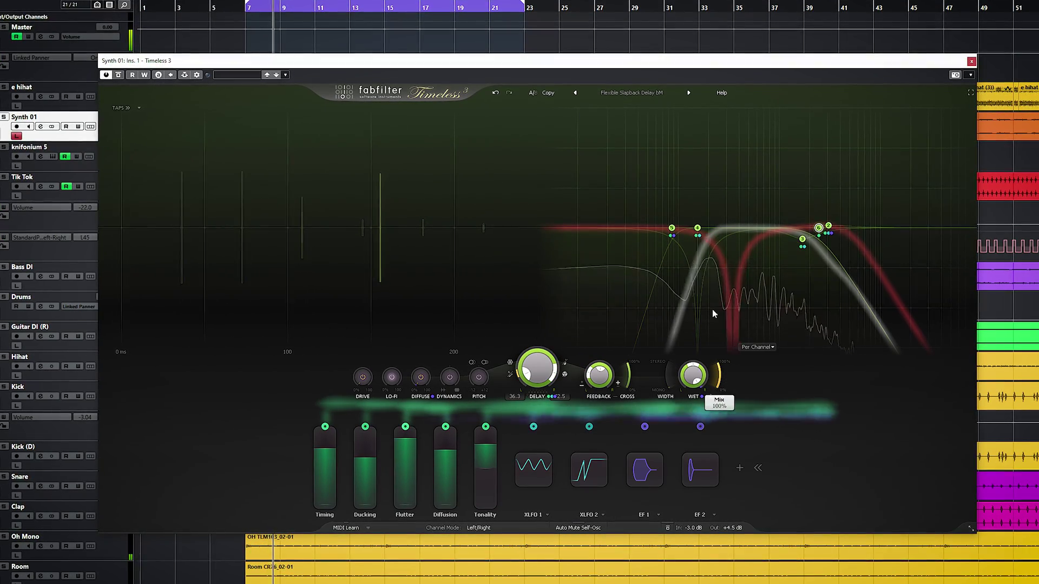
pyautogui.moveTo(712, 309); pyautogui.dragTo(721, 357)
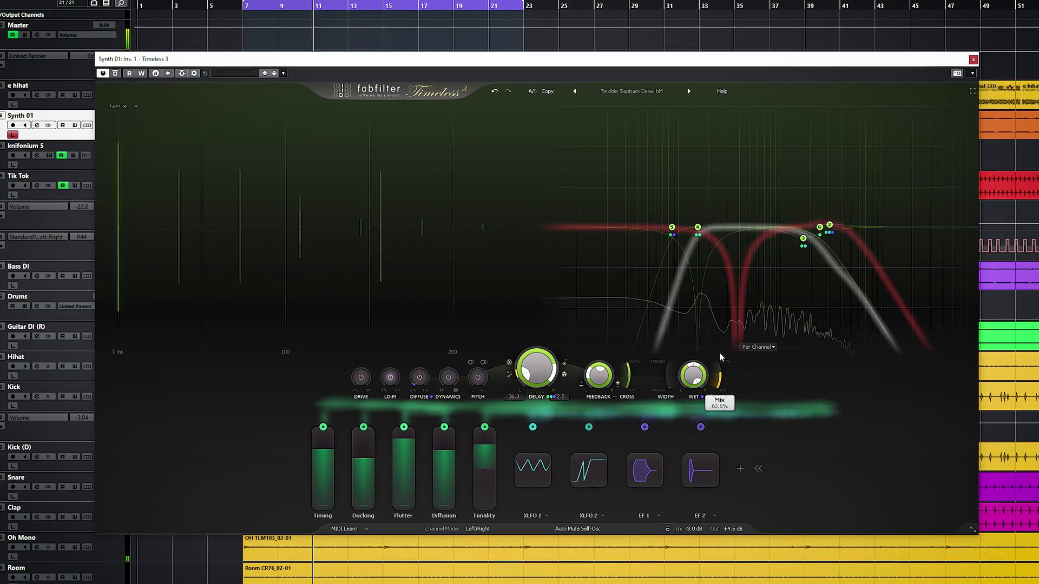
pyautogui.moveTo(831, 226)
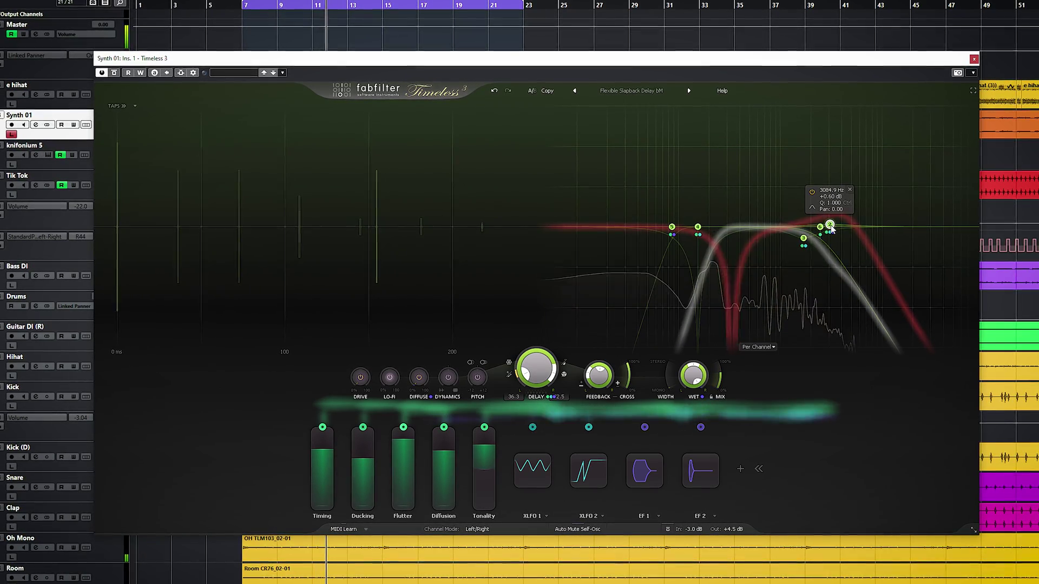
pyautogui.moveTo(820, 230)
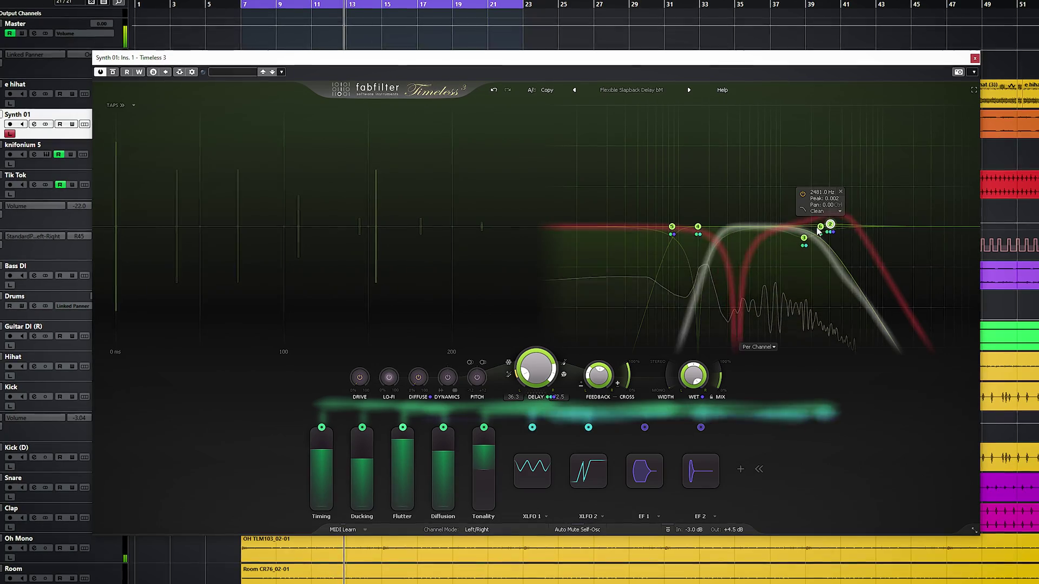
pyautogui.moveTo(855, 304)
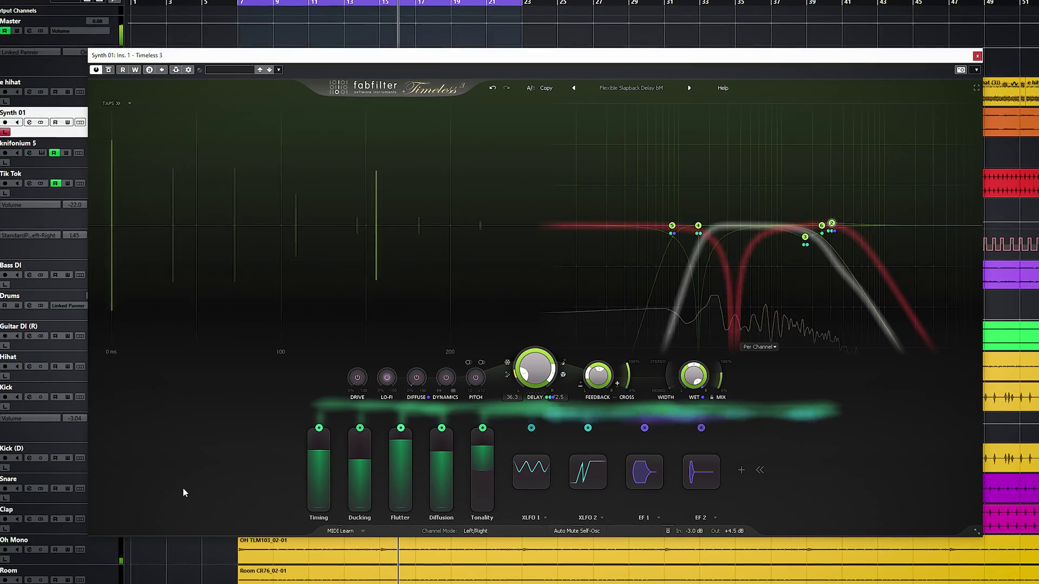
# - Load the Modulation preset Tele Roomy Chorus bM, try the Mix at 100%, and set it to 62.3%
pyautogui.click(663, 88)
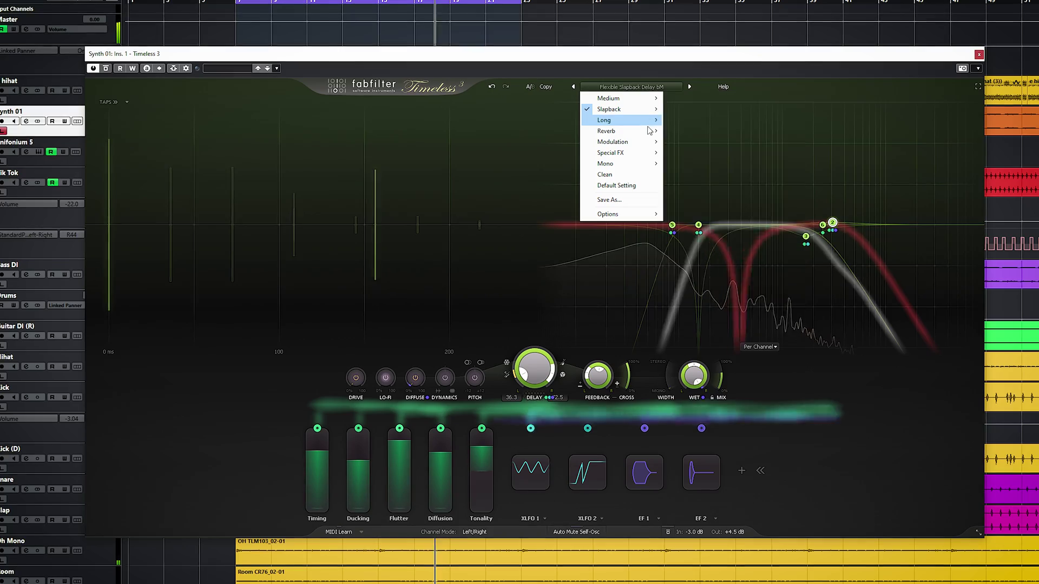
pyautogui.moveTo(646, 143)
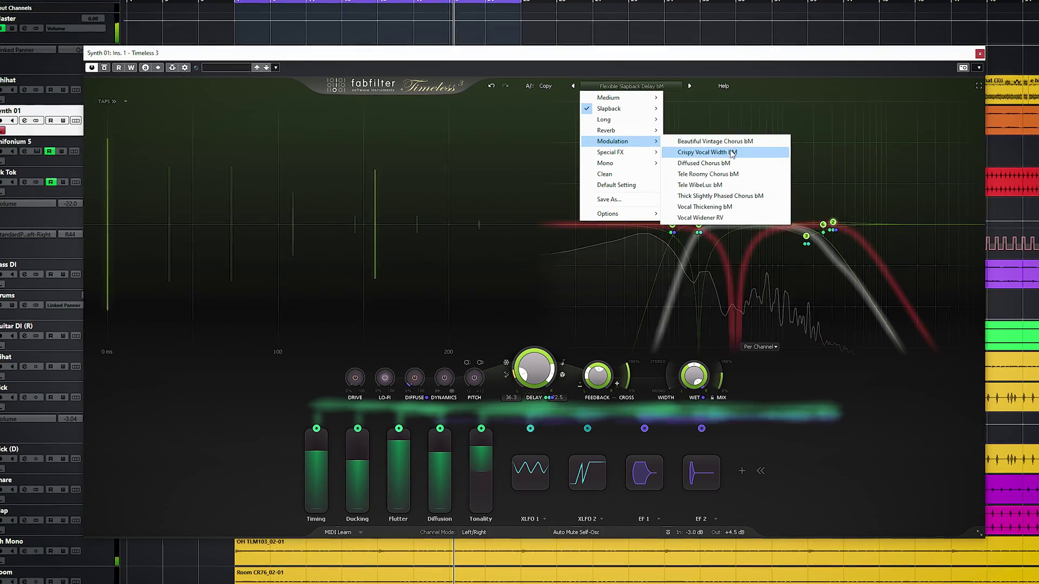
pyautogui.click(731, 173)
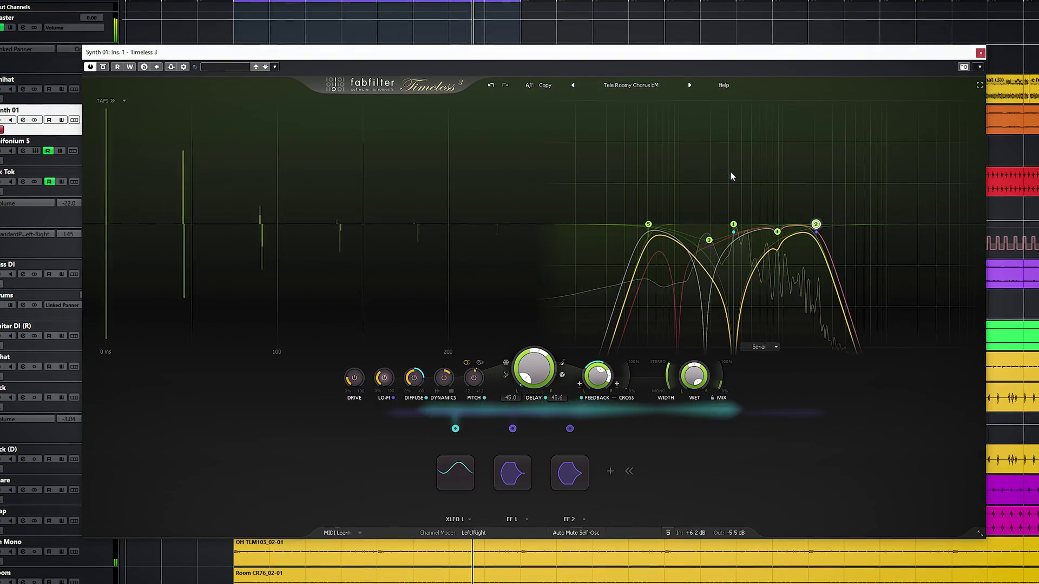
pyautogui.moveTo(720, 385); pyautogui.dragTo(726, 361)
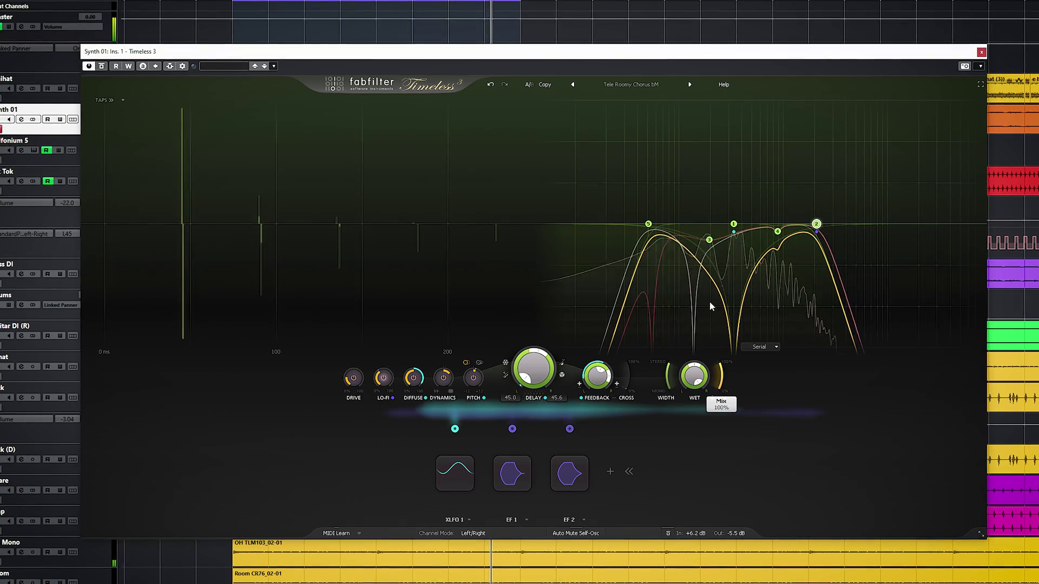
pyautogui.moveTo(710, 307); pyautogui.dragTo(721, 336)
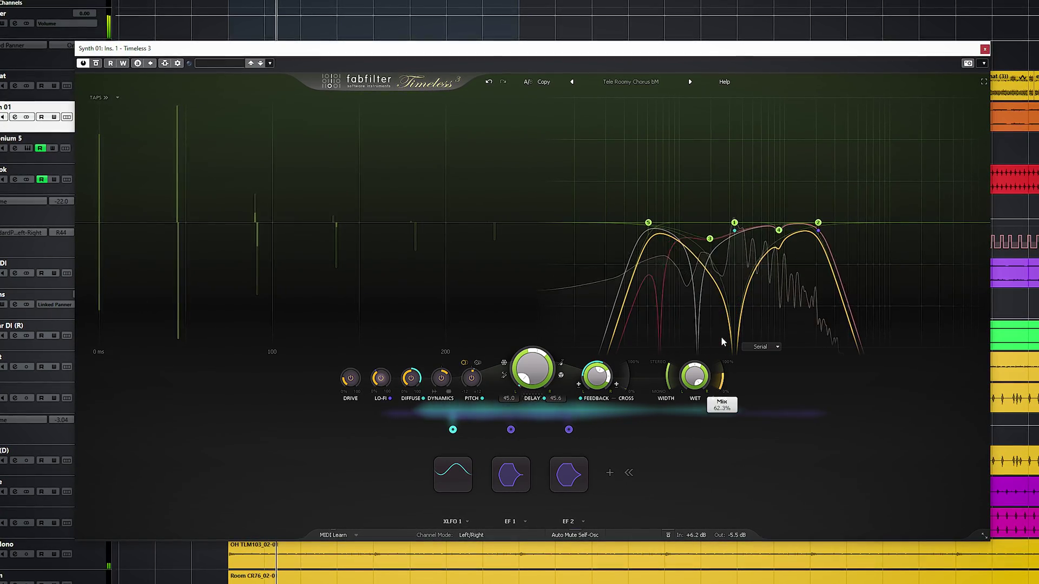